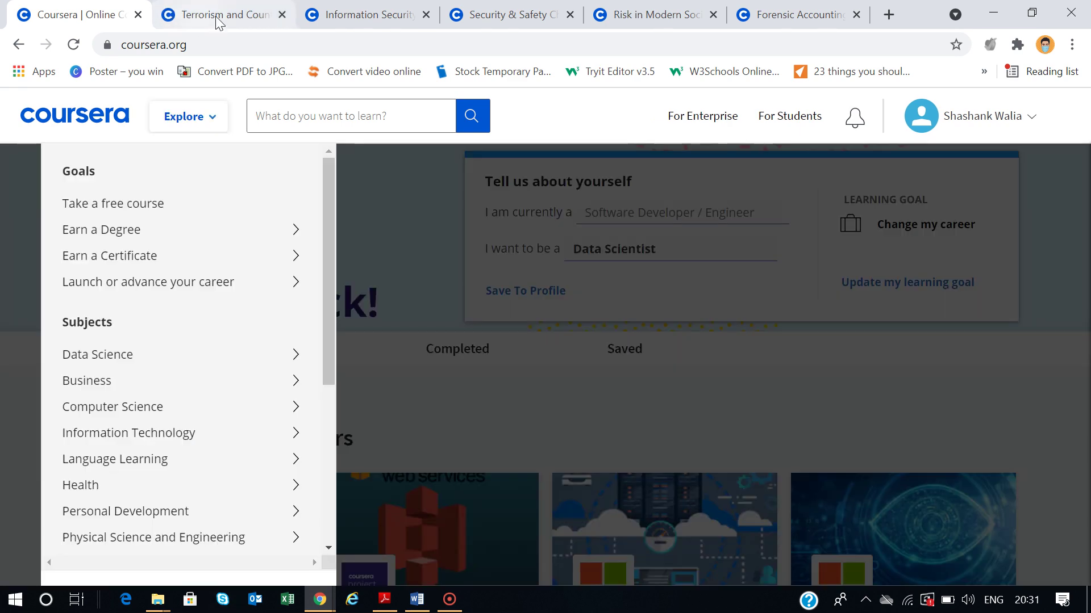
Bring up the Terrorism and Counterterrorism course page from its browser tab.
{"action": "left_click", "coordinate": [217, 15]}
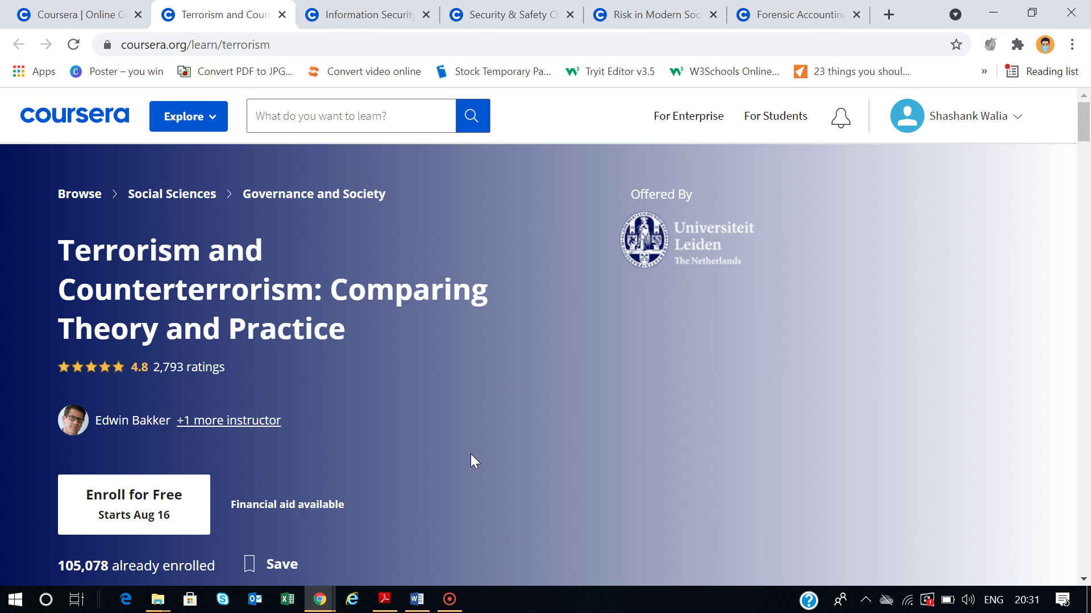
{"action": "scroll", "coordinate": [481, 393], "scroll_direction": "down", "scroll_amount": 1}
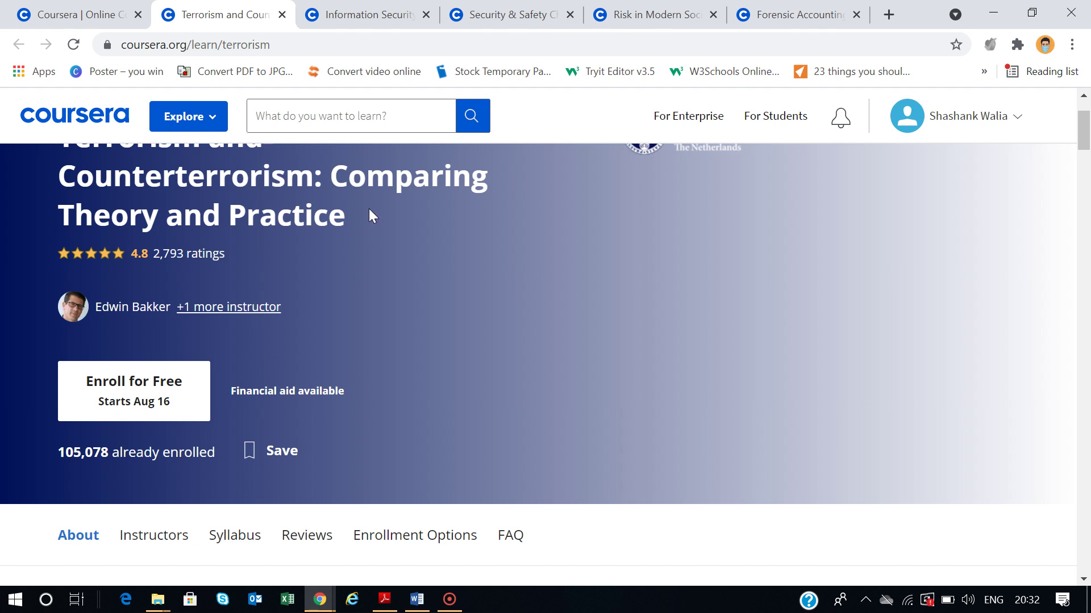
Look over the Information Security, Security & Safety and Risk in Modern Society course pages in turn.
{"action": "left_click", "coordinate": [335, 16]}
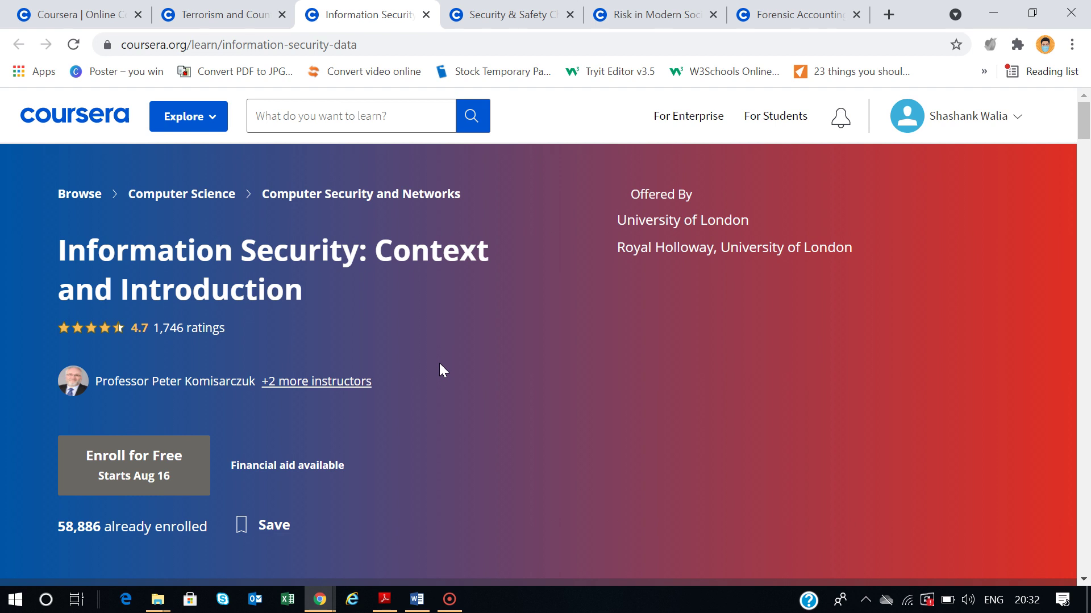
{"action": "left_click", "coordinate": [503, 11]}
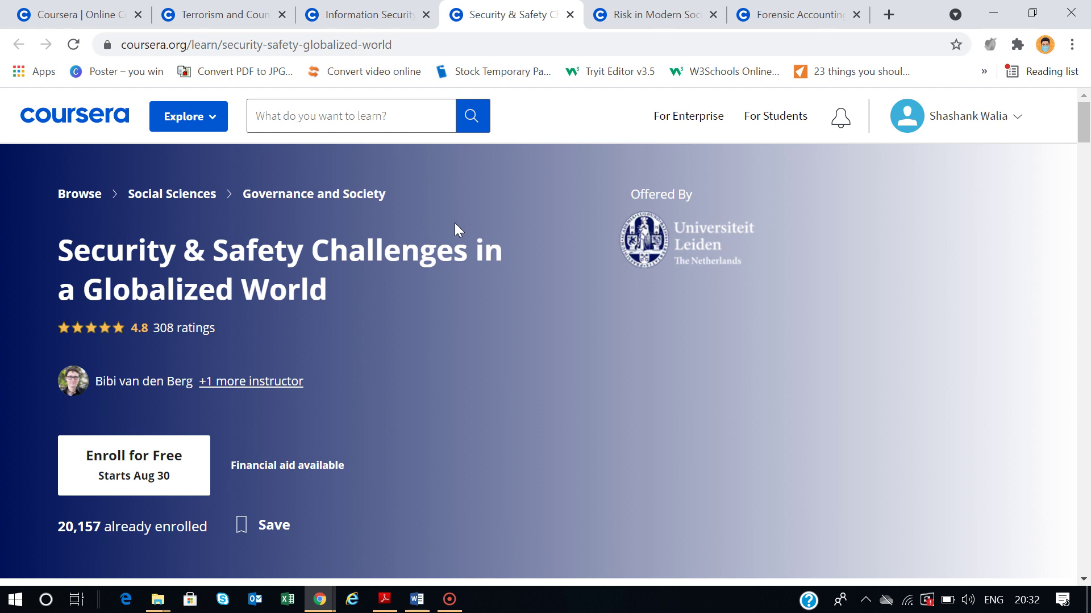
{"action": "left_click", "coordinate": [644, 16]}
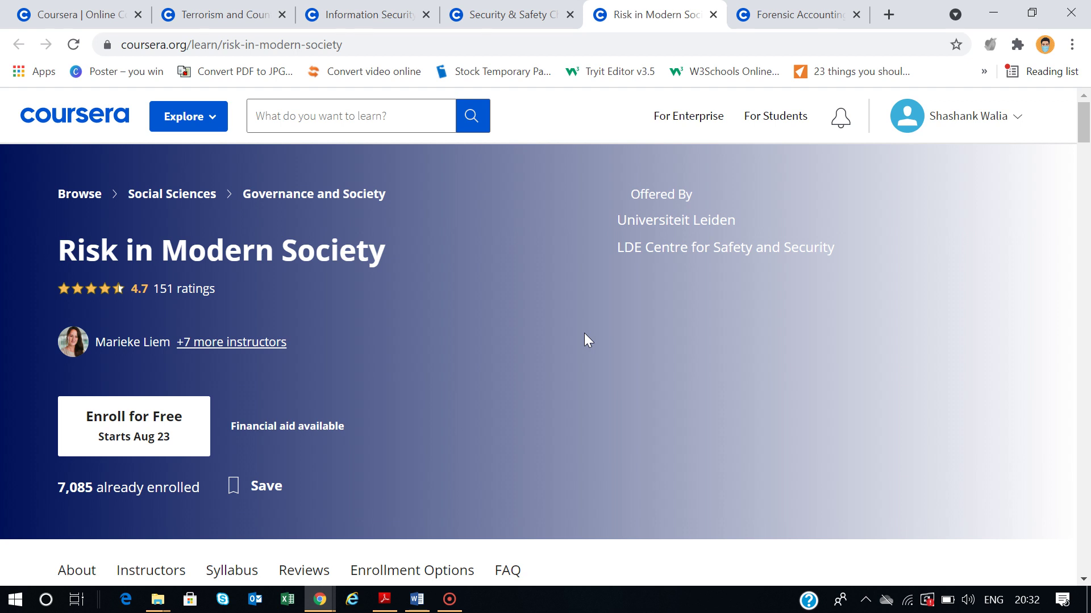
Check the Forensic Accounting course page, then return to Terrorism and Counterterrorism.
{"action": "left_click", "coordinate": [792, 14]}
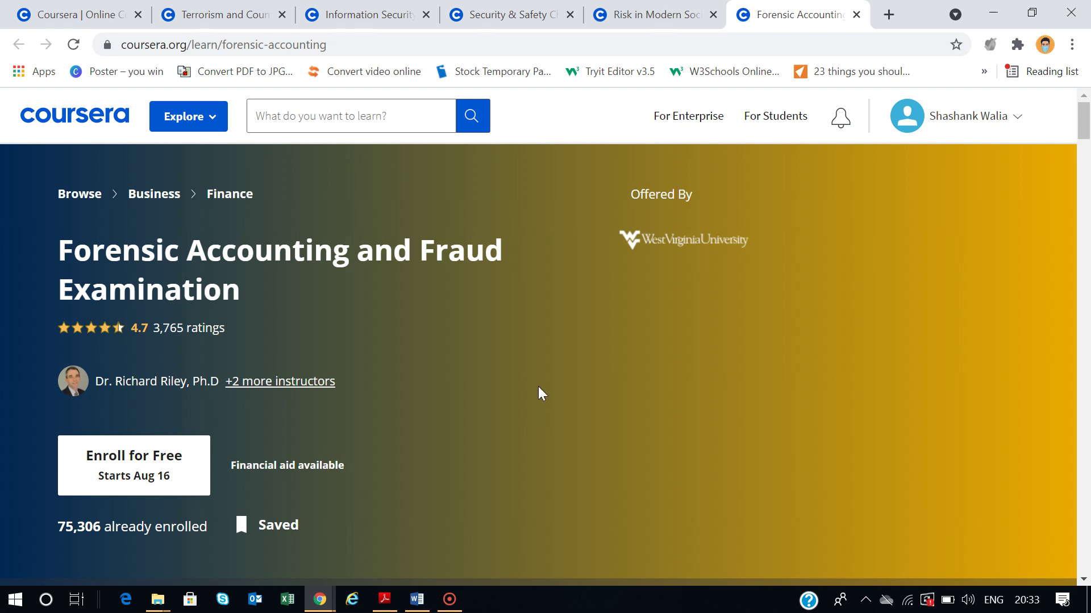
{"action": "left_click", "coordinate": [244, 14]}
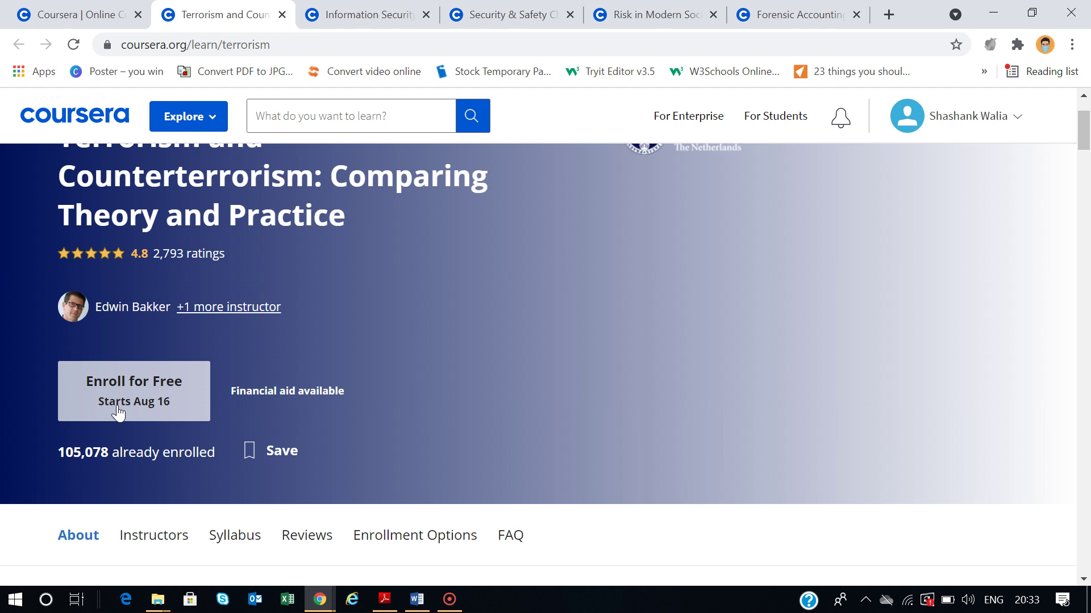
Review Terrorism course enrollment options, choosing Full Course No Certificate, then dismiss them.
{"action": "left_click", "coordinate": [135, 398]}
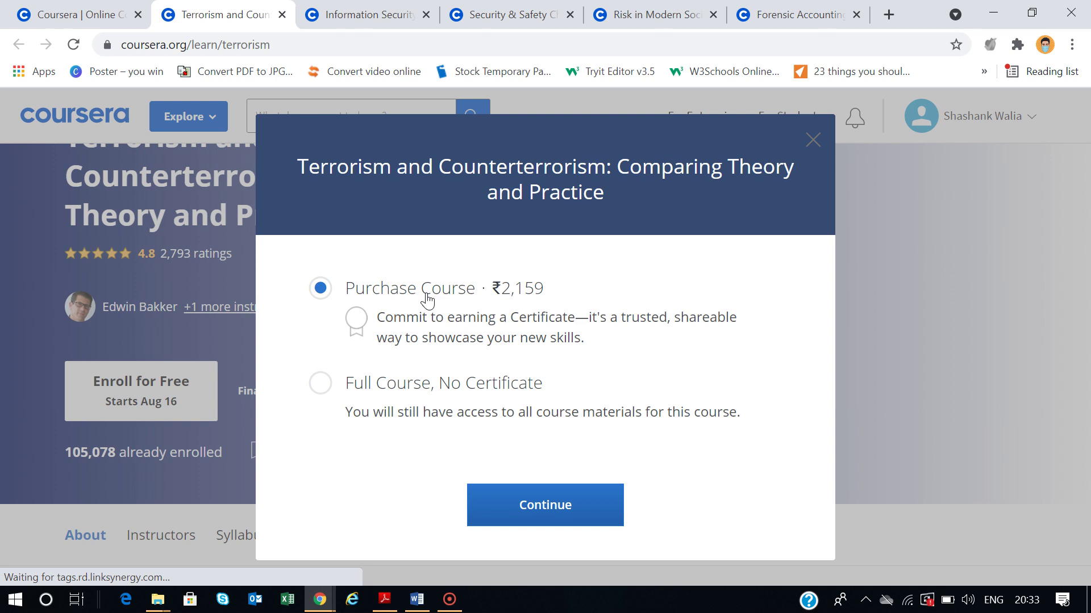
{"action": "left_click", "coordinate": [318, 389]}
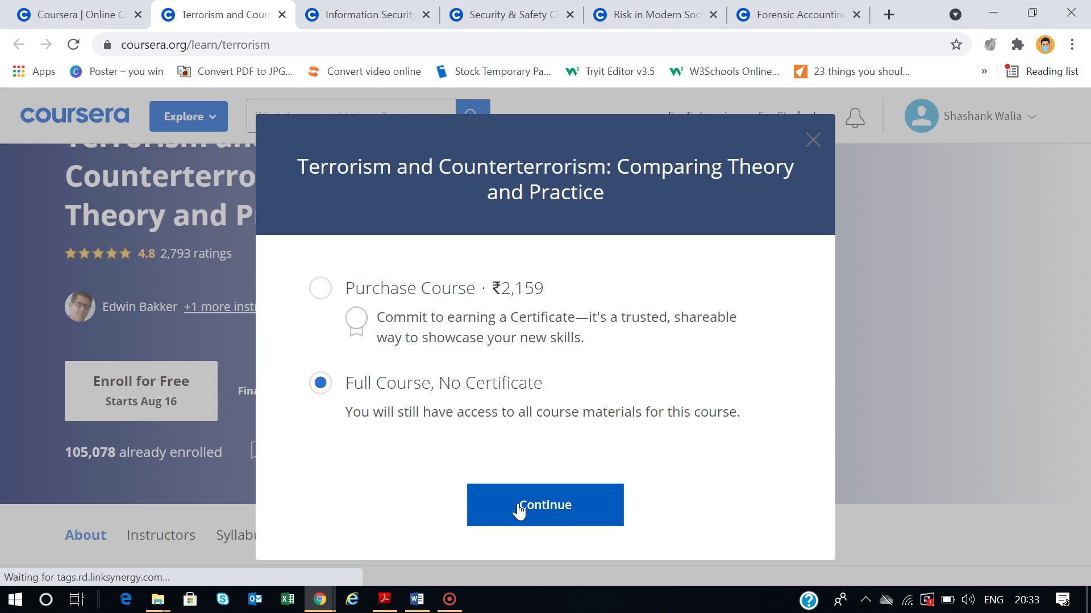
{"action": "left_click", "coordinate": [811, 138]}
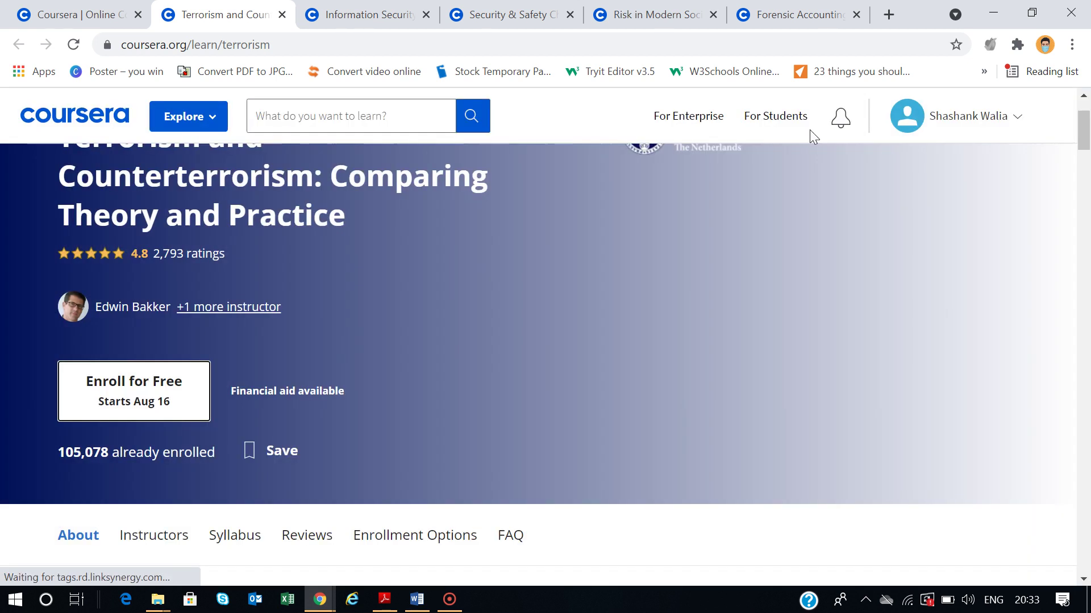
Review Information Security enrollment options, dismiss them and return to the Terrorism course.
{"action": "left_click", "coordinate": [349, 15]}
{"action": "left_click", "coordinate": [148, 475]}
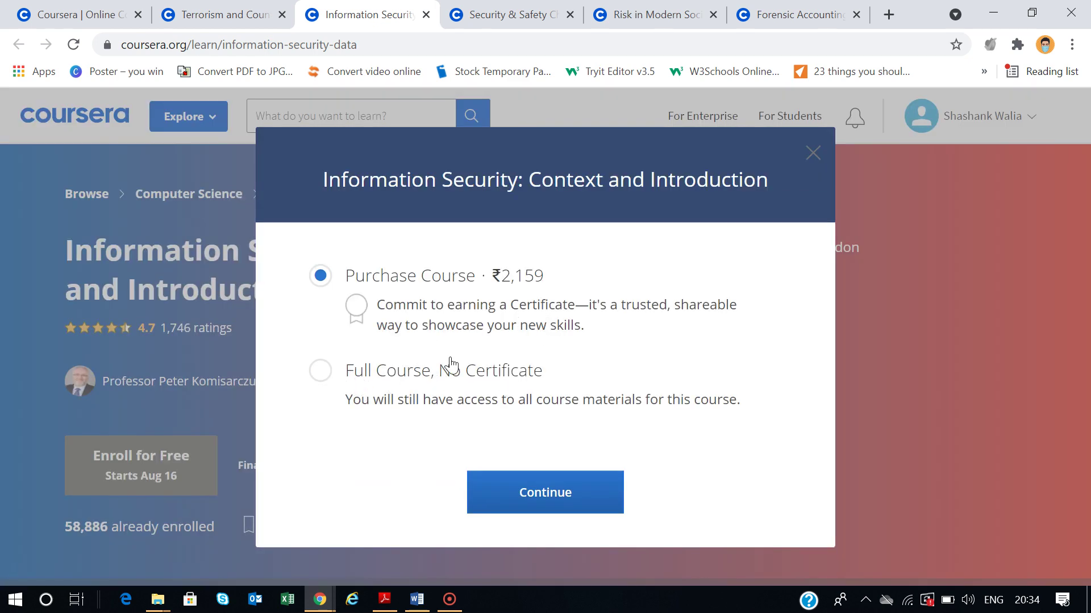
{"action": "left_click", "coordinate": [813, 157]}
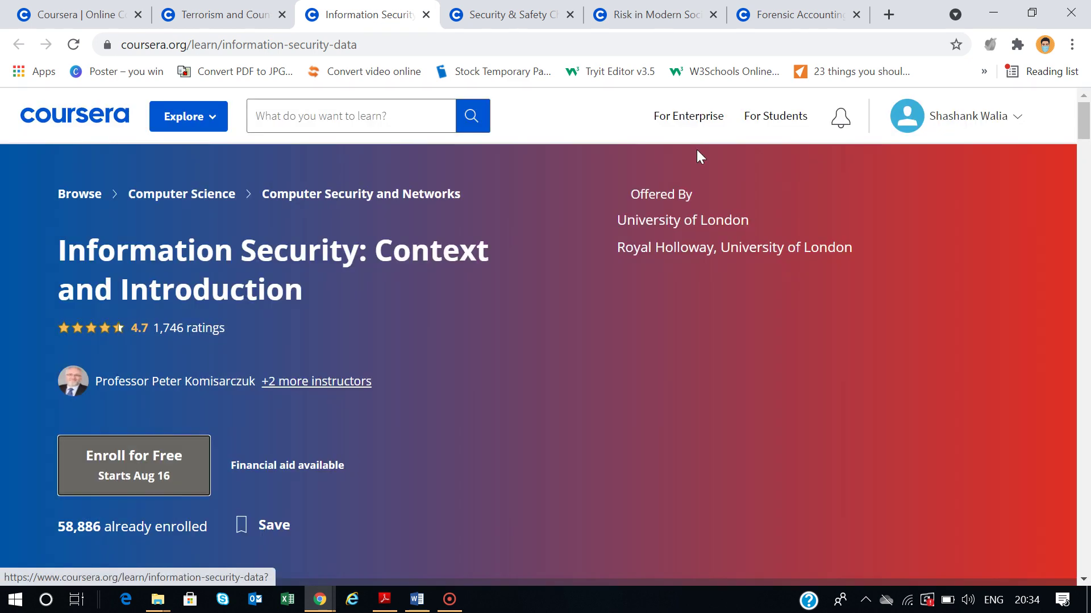
{"action": "left_click", "coordinate": [207, 22]}
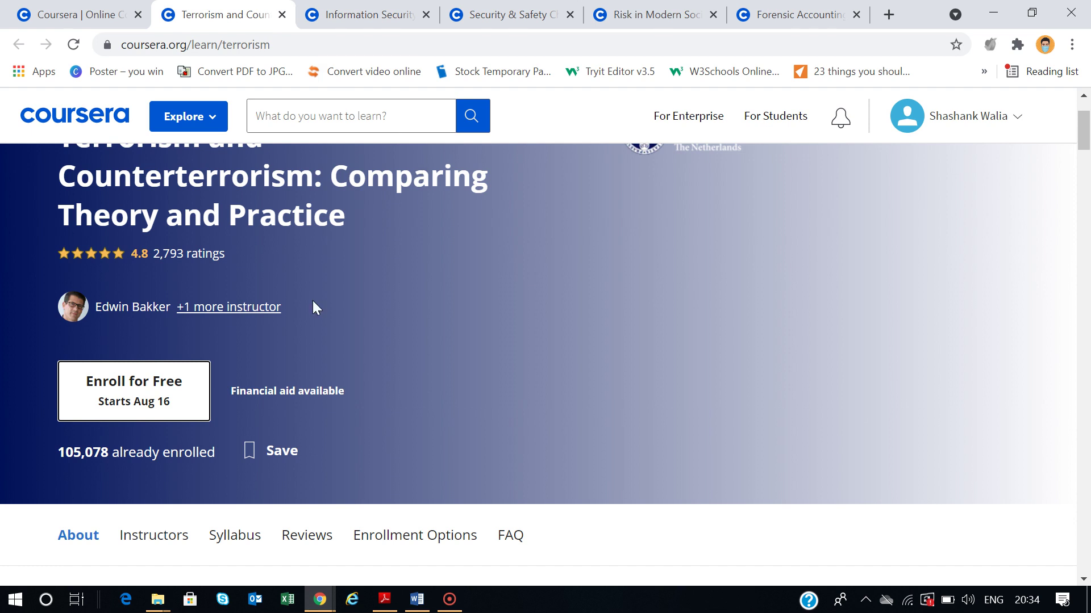
Start the financial aid application, tick both commitments and enter 'I agree to the terms above'.
{"action": "left_click", "coordinate": [294, 392]}
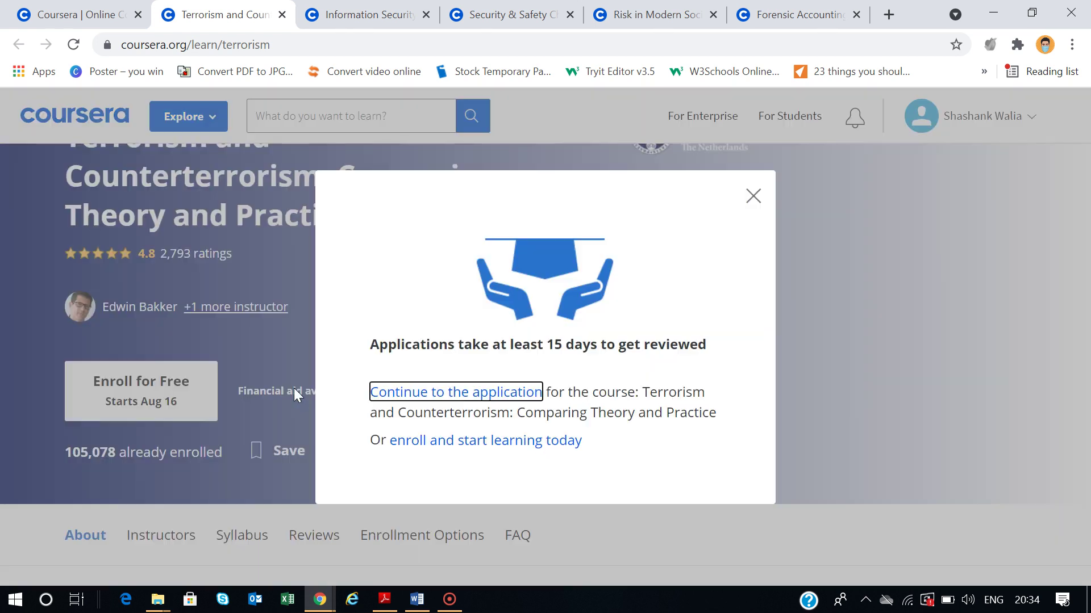
{"action": "left_click", "coordinate": [424, 398]}
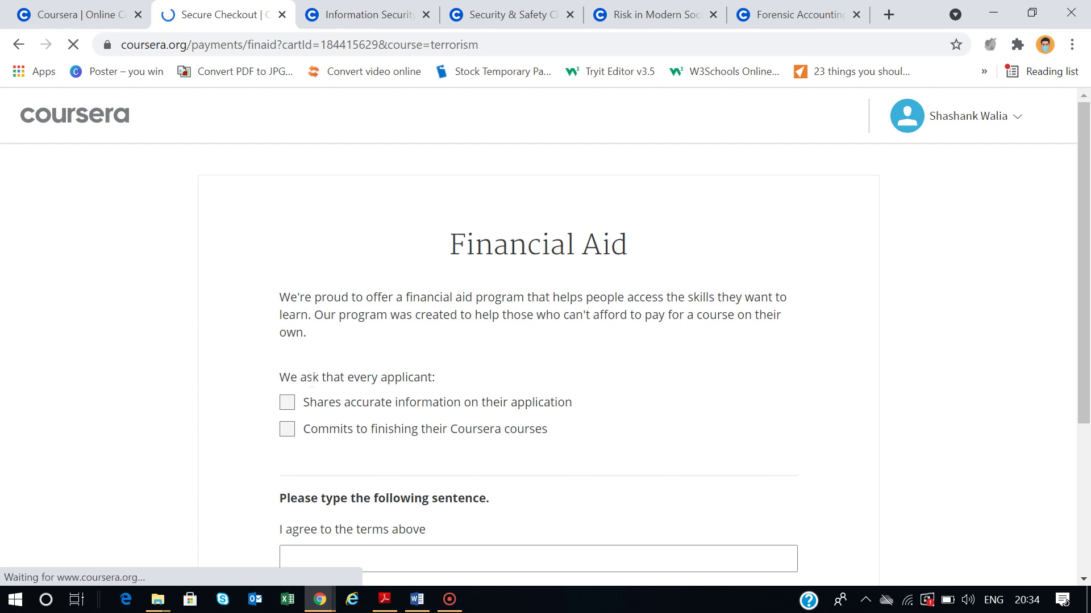
{"action": "left_click", "coordinate": [287, 404]}
{"action": "left_click", "coordinate": [288, 431]}
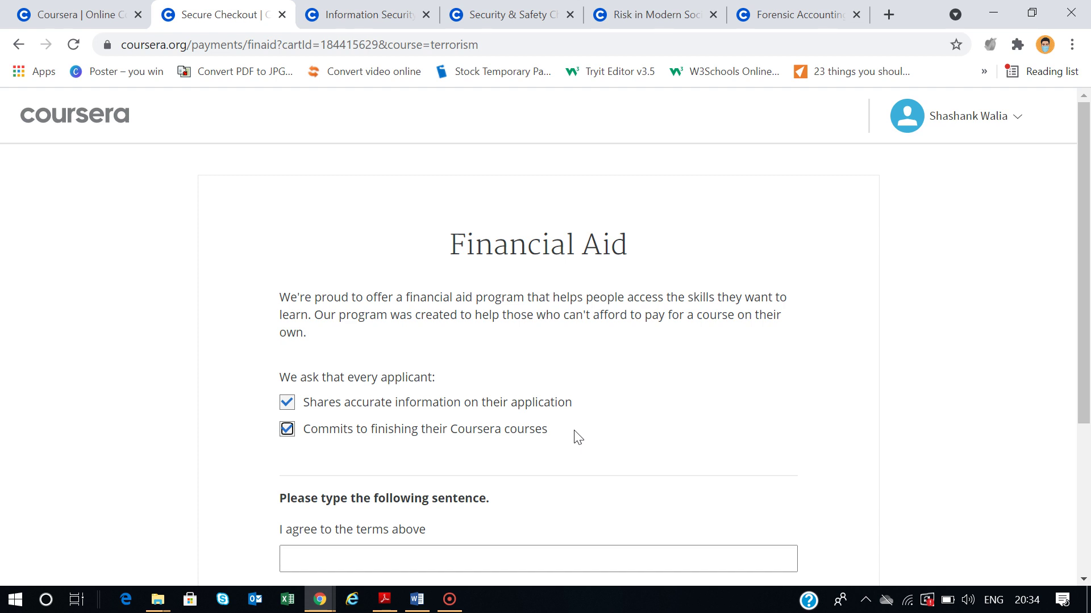
{"action": "scroll", "coordinate": [571, 440], "scroll_direction": "down", "scroll_amount": 2}
{"action": "left_click", "coordinate": [574, 441]}
{"action": "type", "text": "I agree to the tersms"}
{"action": "key", "text": "BackSpace"}
{"action": "key", "text": "BackSpace"}
{"action": "key", "text": "BackSpace"}
{"action": "type", "text": "ms above"}
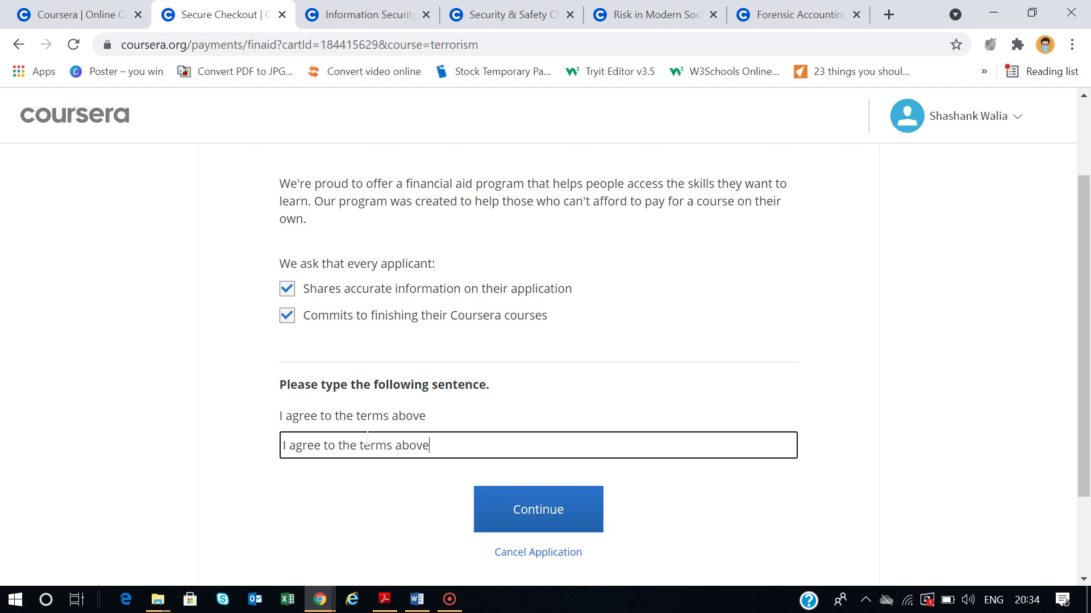
Proceed to background details, set College degree and enter annual income 100.
{"action": "left_click", "coordinate": [523, 527]}
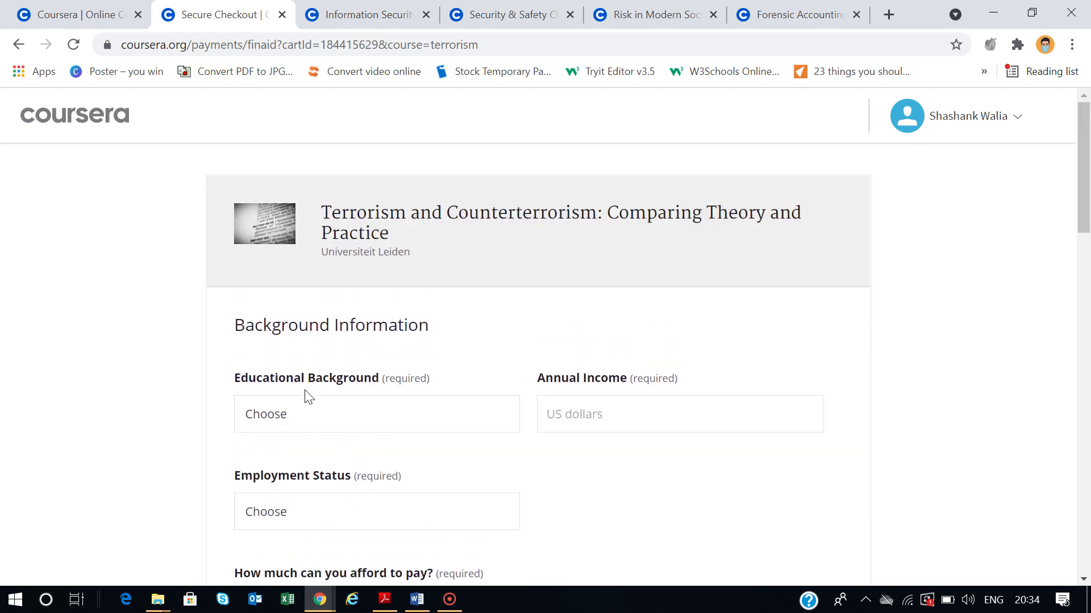
{"action": "scroll", "coordinate": [605, 407], "scroll_direction": "down", "scroll_amount": 2}
{"action": "scroll", "coordinate": [709, 412], "scroll_direction": "down", "scroll_amount": 2}
{"action": "scroll", "coordinate": [632, 406], "scroll_direction": "up", "scroll_amount": 2}
{"action": "scroll", "coordinate": [632, 406], "scroll_direction": "up", "scroll_amount": 2}
{"action": "left_click", "coordinate": [317, 336]}
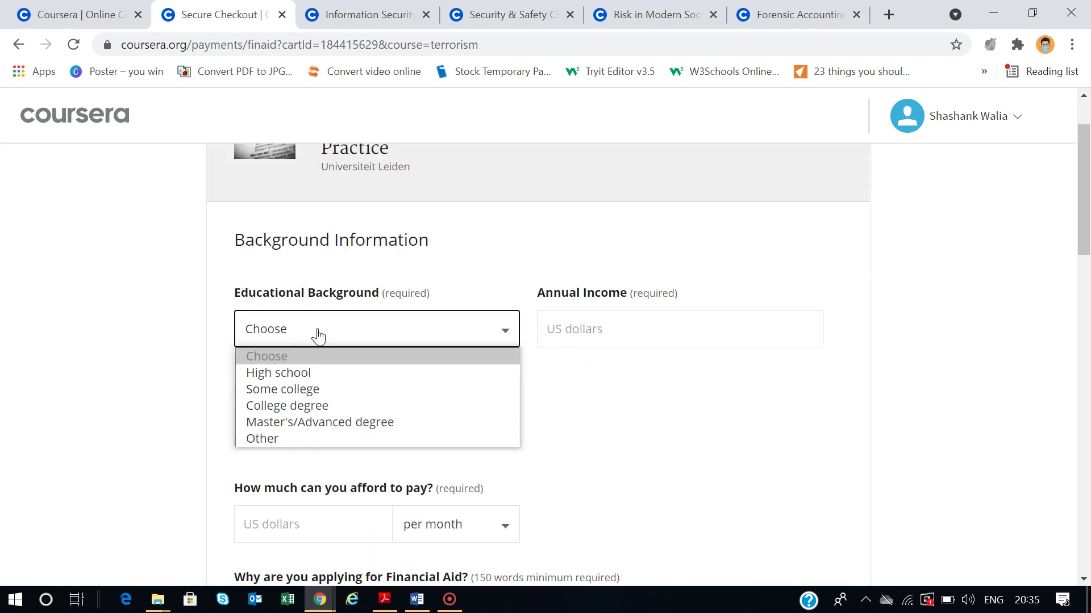
{"action": "left_click", "coordinate": [298, 407]}
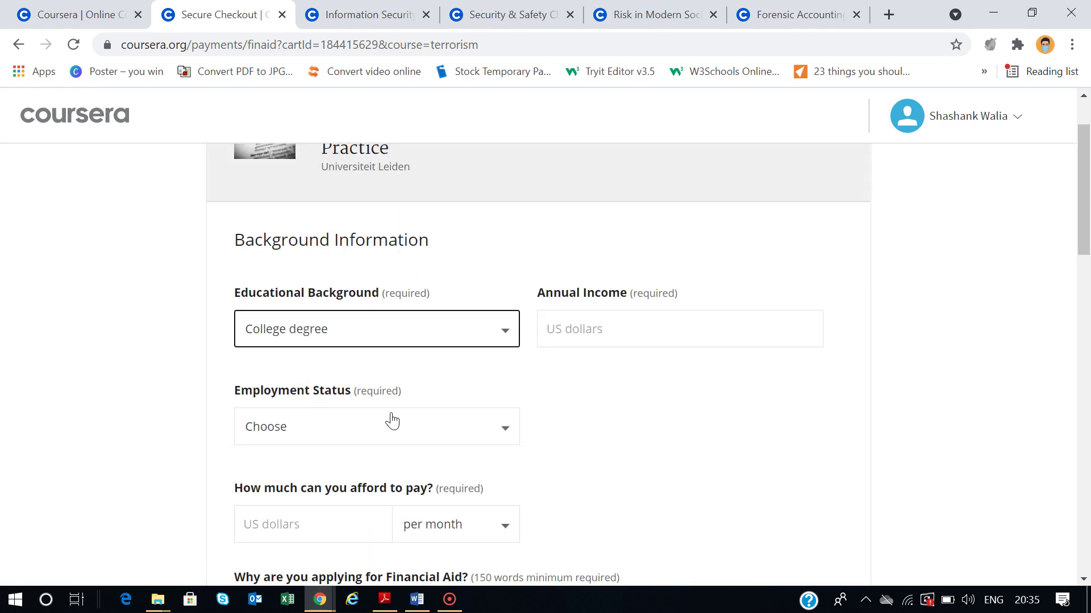
{"action": "left_click", "coordinate": [572, 321]}
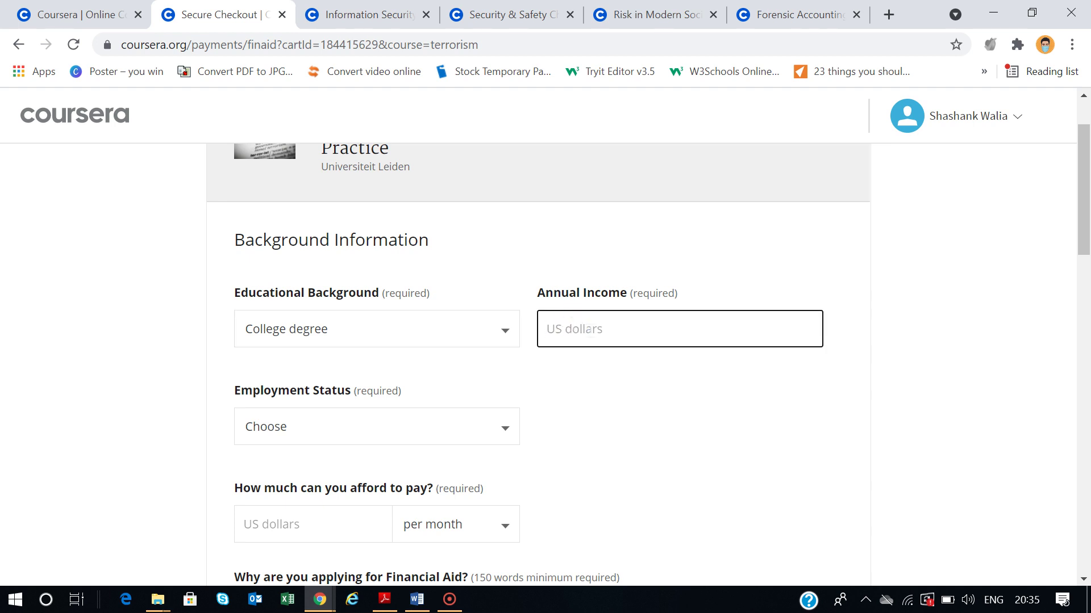
{"action": "type", "text": "100"}
Set employment status to Other and enter 0 as the affordable monthly amount.
{"action": "left_click", "coordinate": [362, 428]}
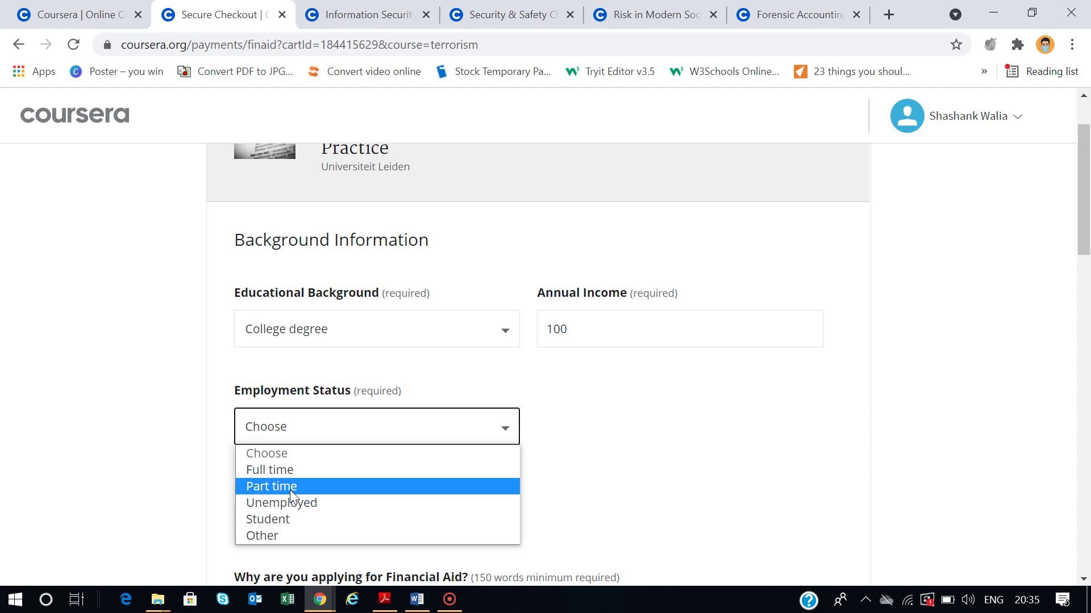
{"action": "left_click", "coordinate": [260, 536]}
{"action": "scroll", "coordinate": [410, 478], "scroll_direction": "down", "scroll_amount": 1}
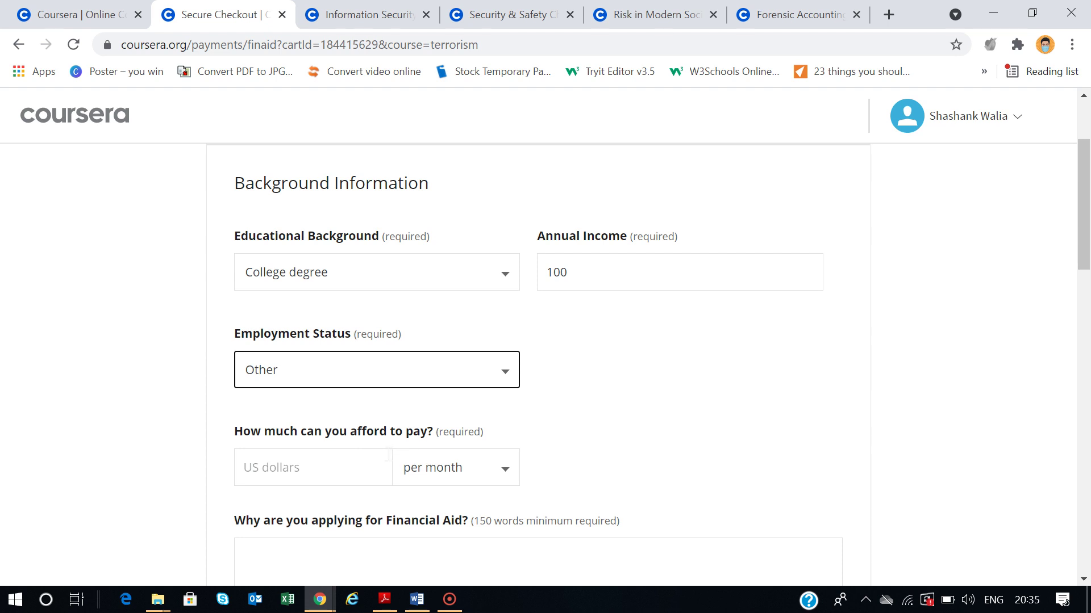
{"action": "scroll", "coordinate": [404, 444], "scroll_direction": "down", "scroll_amount": 2}
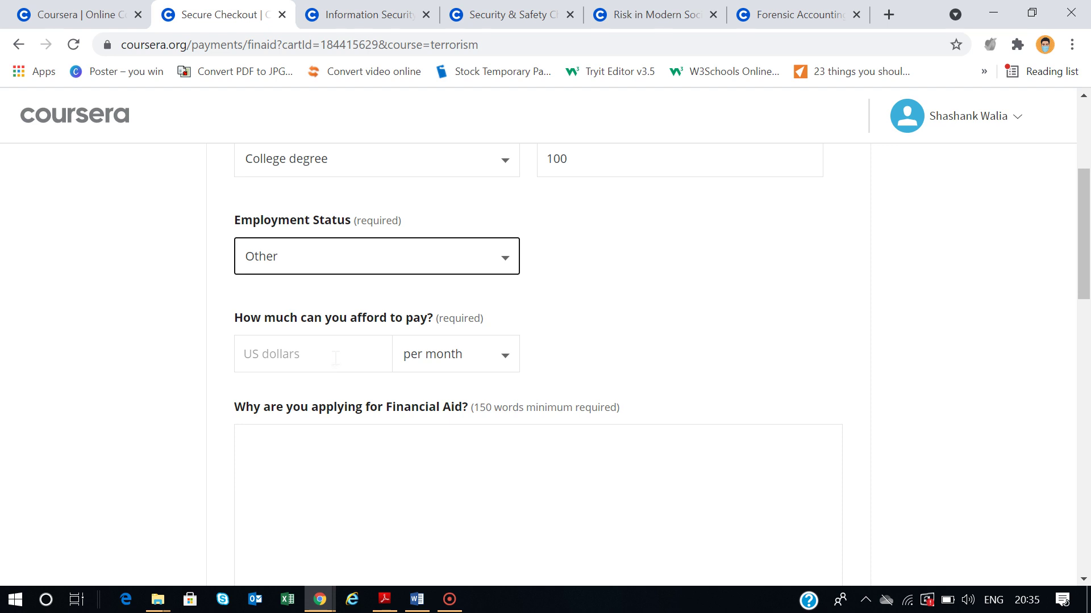
{"action": "left_click", "coordinate": [334, 359]}
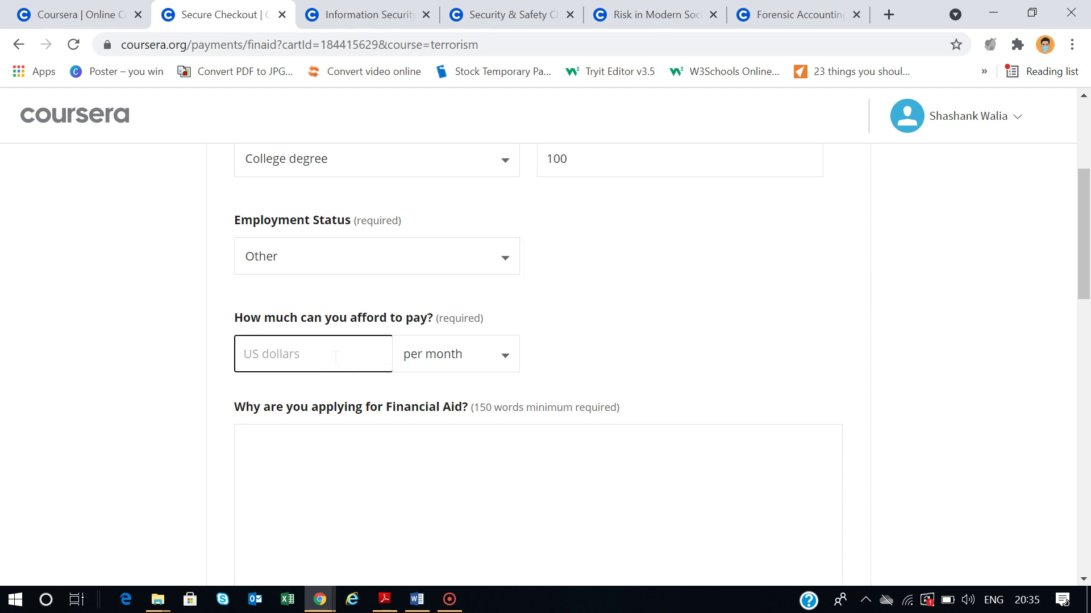
{"action": "type", "text": "0"}
{"action": "left_click", "coordinate": [109, 418]}
{"action": "scroll", "coordinate": [360, 460], "scroll_direction": "down", "scroll_amount": 1}
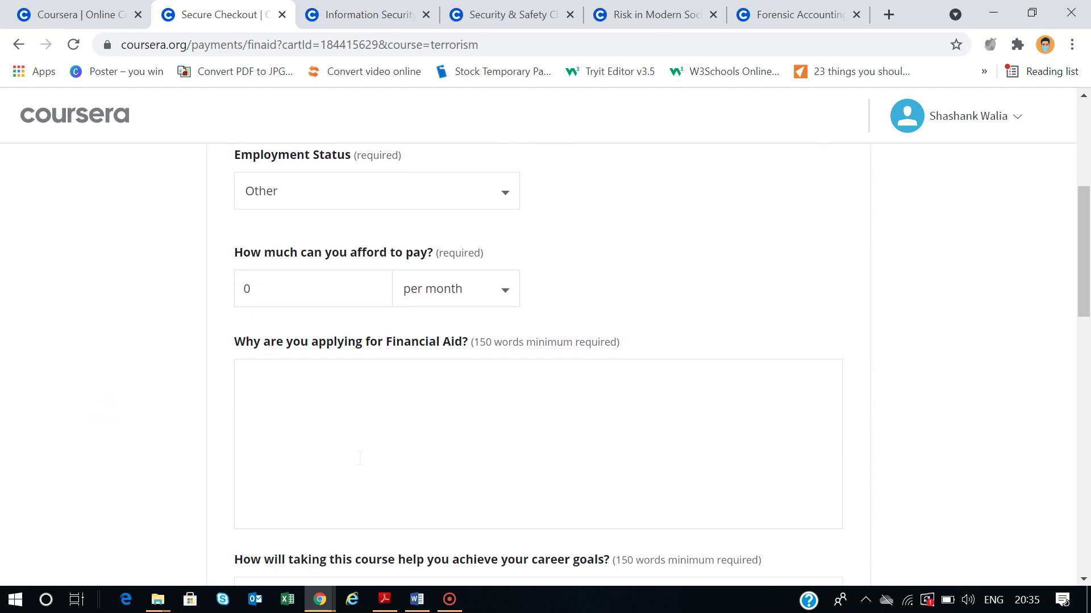
{"action": "left_click", "coordinate": [323, 398]}
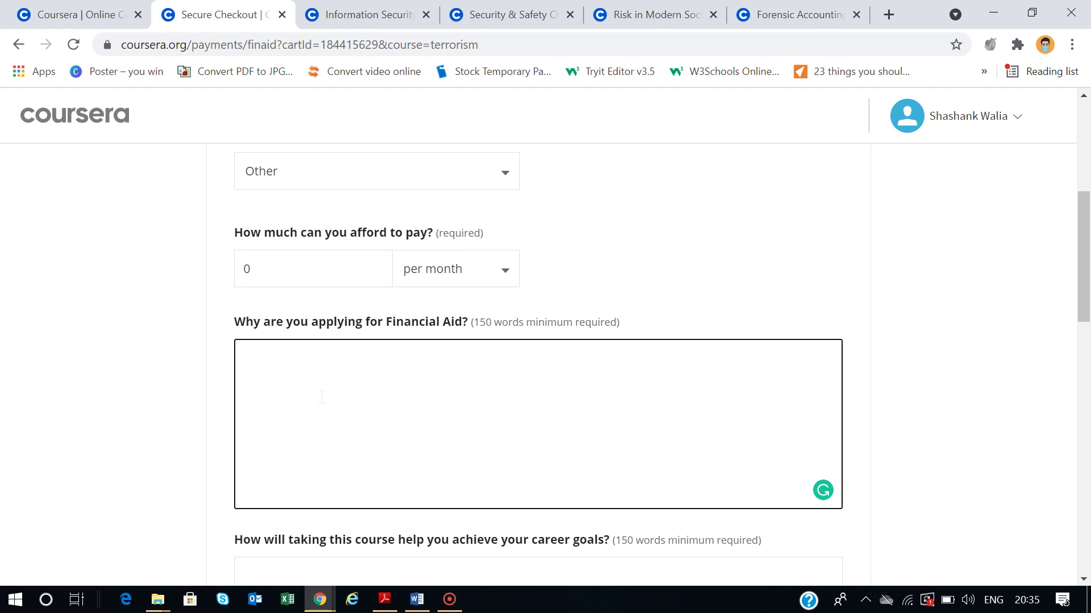
{"action": "scroll", "coordinate": [322, 398], "scroll_direction": "down", "scroll_amount": 3}
{"action": "left_click", "coordinate": [315, 406]}
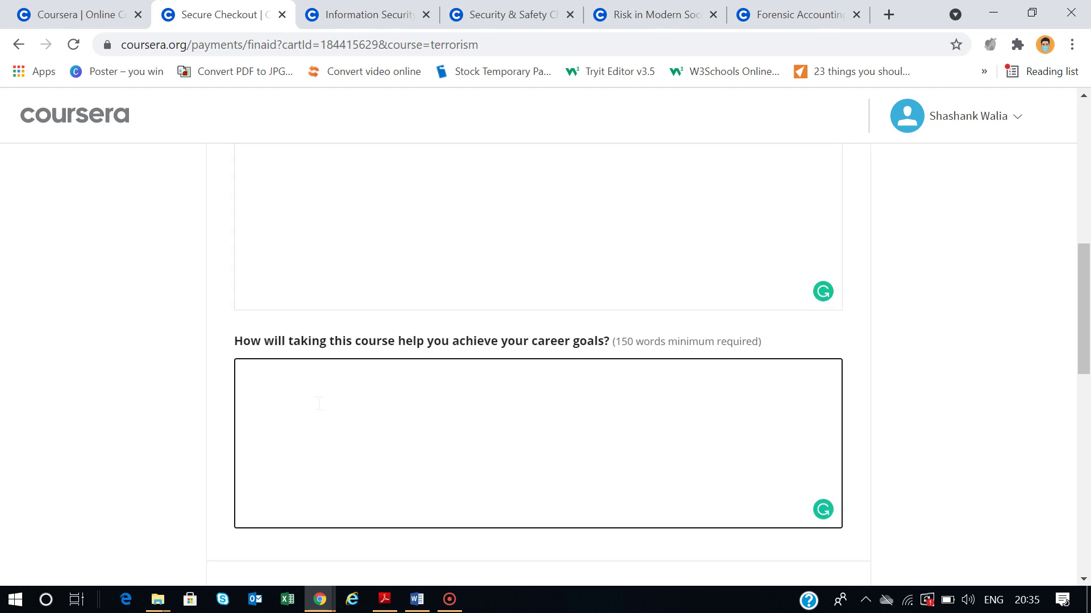
{"action": "scroll", "coordinate": [315, 406], "scroll_direction": "down", "scroll_amount": 5}
{"action": "left_click", "coordinate": [314, 414]}
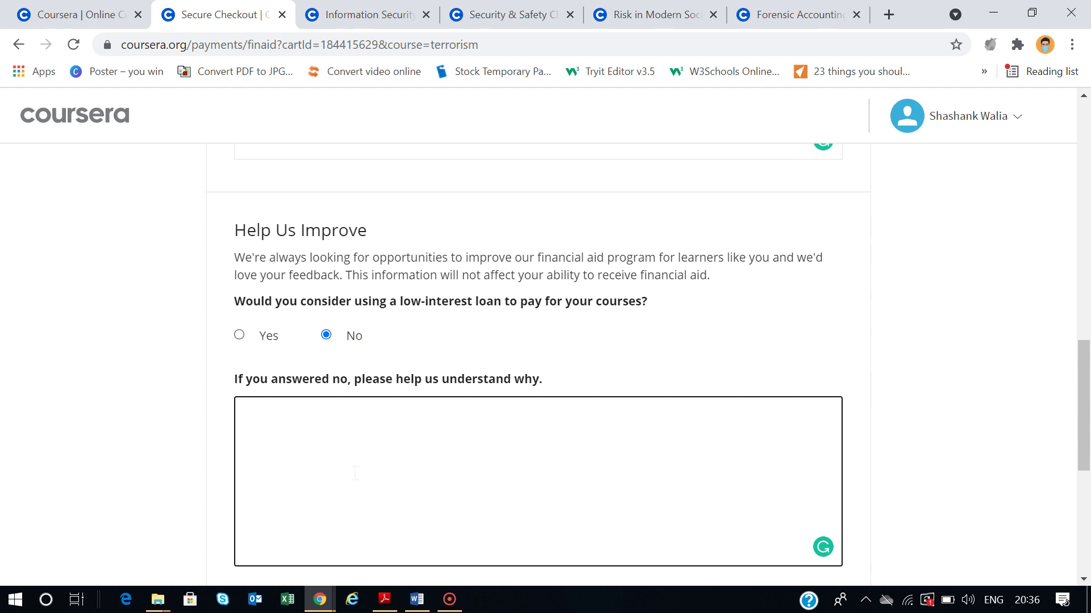
{"action": "scroll", "coordinate": [354, 475], "scroll_direction": "down", "scroll_amount": 3}
{"action": "scroll", "coordinate": [353, 474], "scroll_direction": "up", "scroll_amount": 6}
{"action": "scroll", "coordinate": [361, 300], "scroll_direction": "up", "scroll_amount": 3}
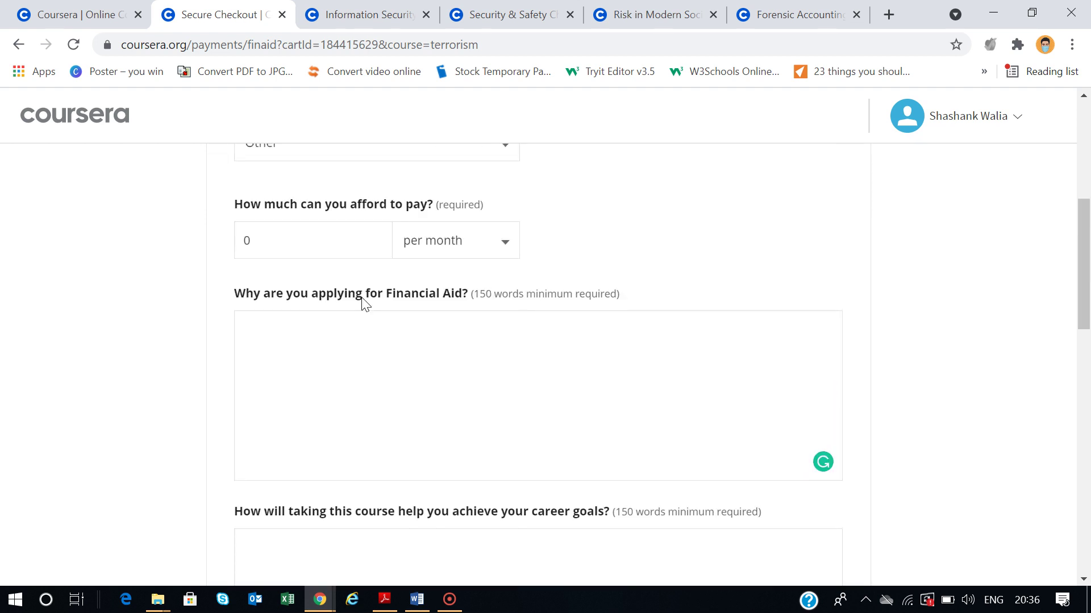
Paste the why-apply essay paragraph from the Word document into the financial aid answer.
{"action": "left_click", "coordinate": [347, 375]}
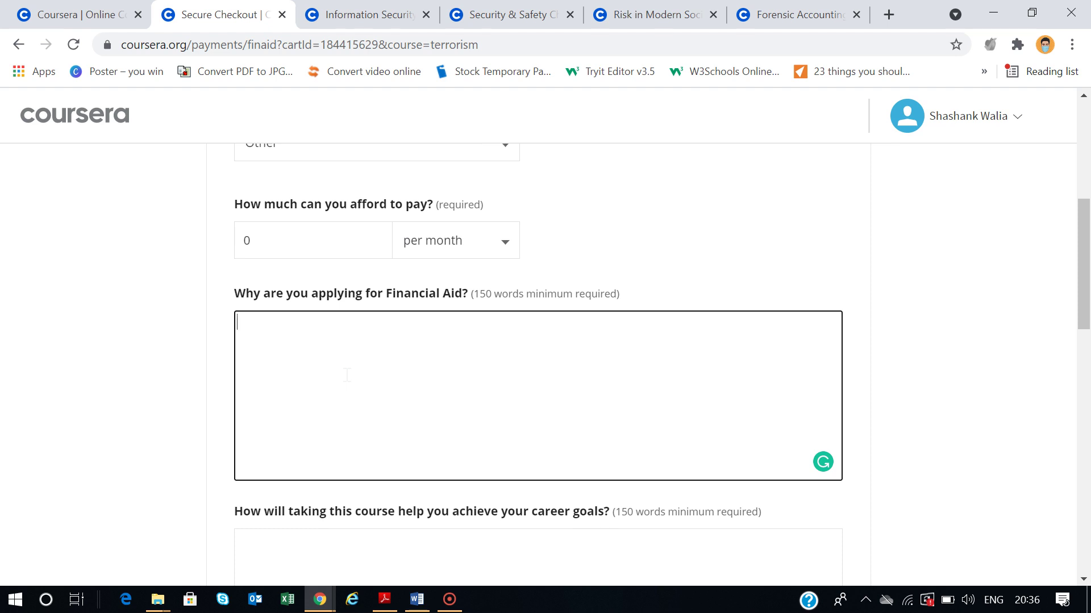
{"action": "key", "text": "alt+Tab"}
{"action": "key", "text": "alt+Tab"}
{"action": "key", "text": "Tab"}
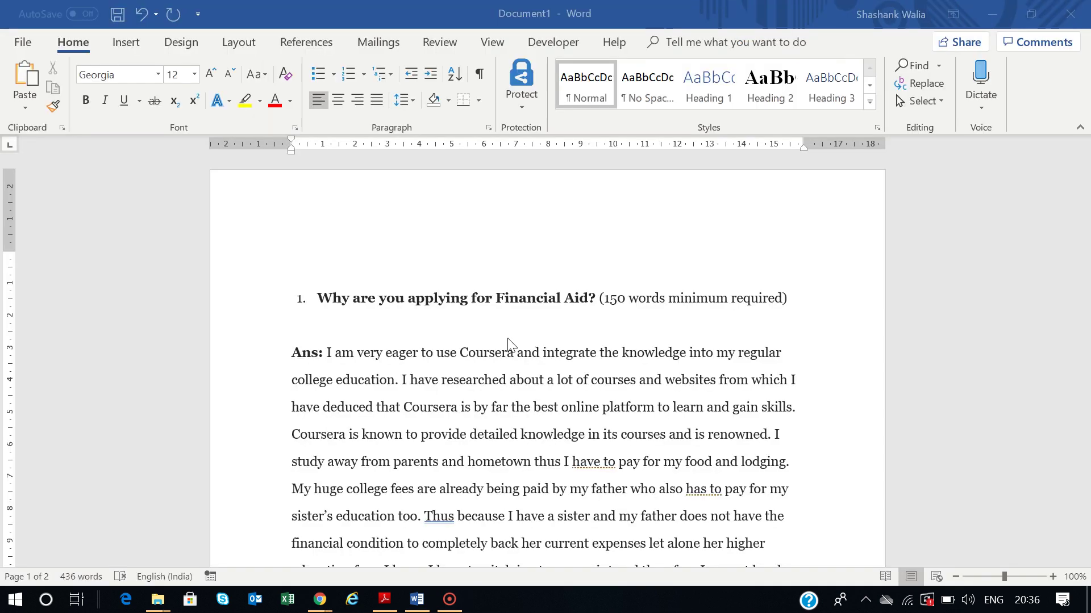
{"action": "scroll", "coordinate": [407, 318], "scroll_direction": "down", "scroll_amount": 2}
{"action": "left_click_drag", "start_coordinate": [328, 271], "coordinate": [750, 517]}
{"action": "key", "text": "ctrl+c"}
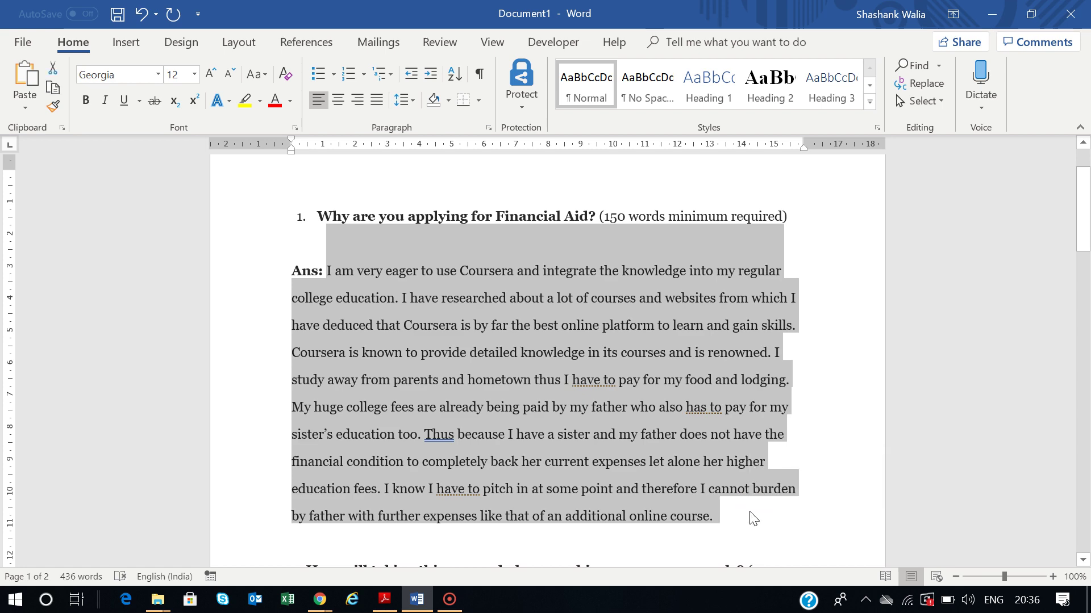
{"action": "key", "text": "alt+Tab"}
{"action": "key", "text": "alt+Tab"}
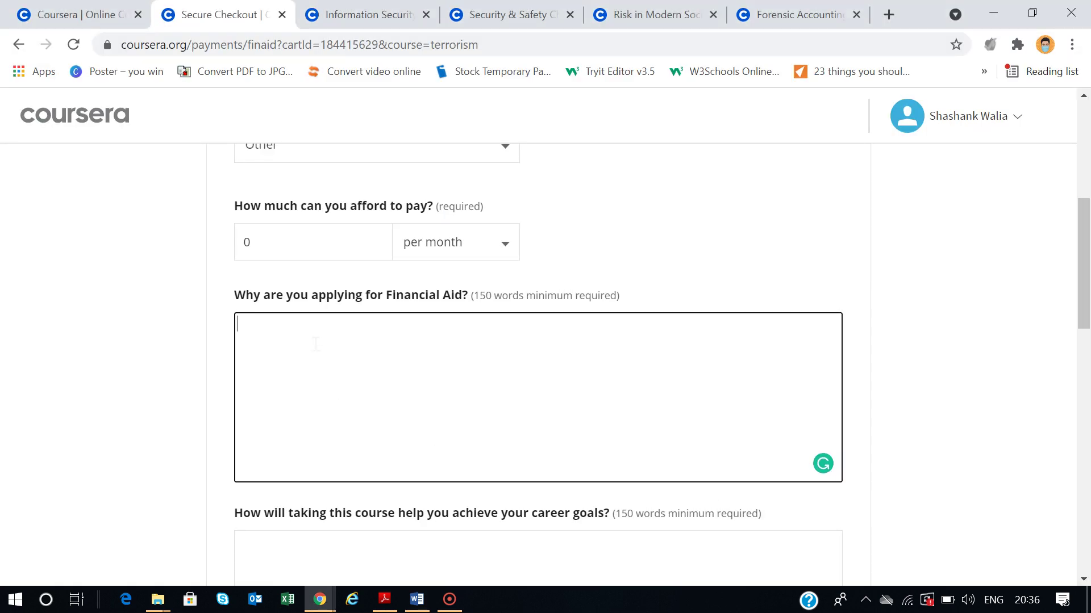
{"action": "scroll", "coordinate": [317, 338], "scroll_direction": "up", "scroll_amount": 1}
{"action": "key", "text": "ctrl+v"}
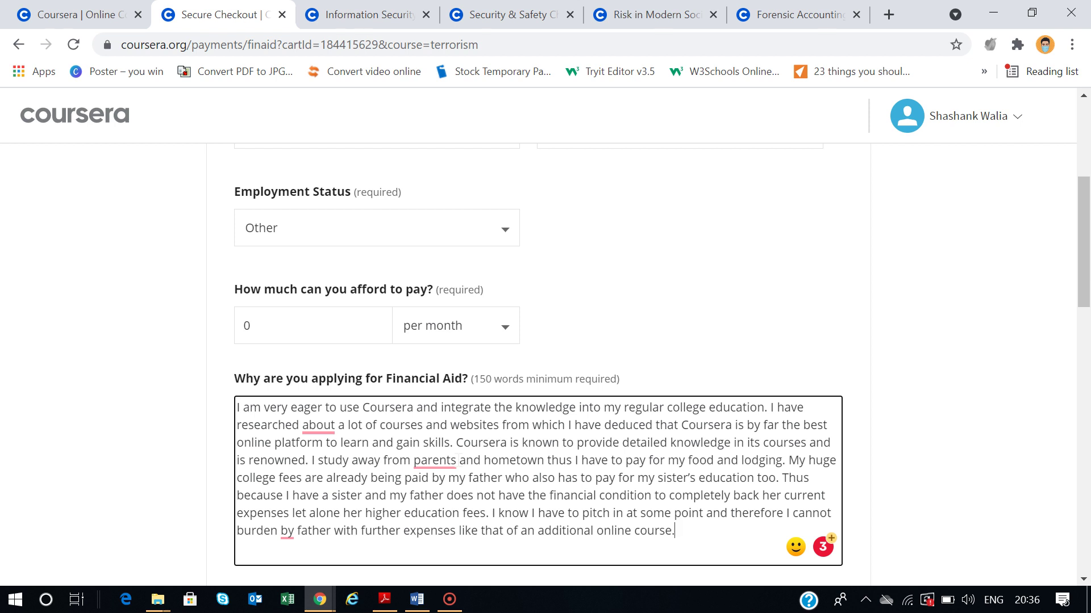
{"action": "scroll", "coordinate": [457, 460], "scroll_direction": "down", "scroll_amount": 3}
Paste the multi-paragraph career goals answer from the Word document into the form.
{"action": "left_click", "coordinate": [340, 432]}
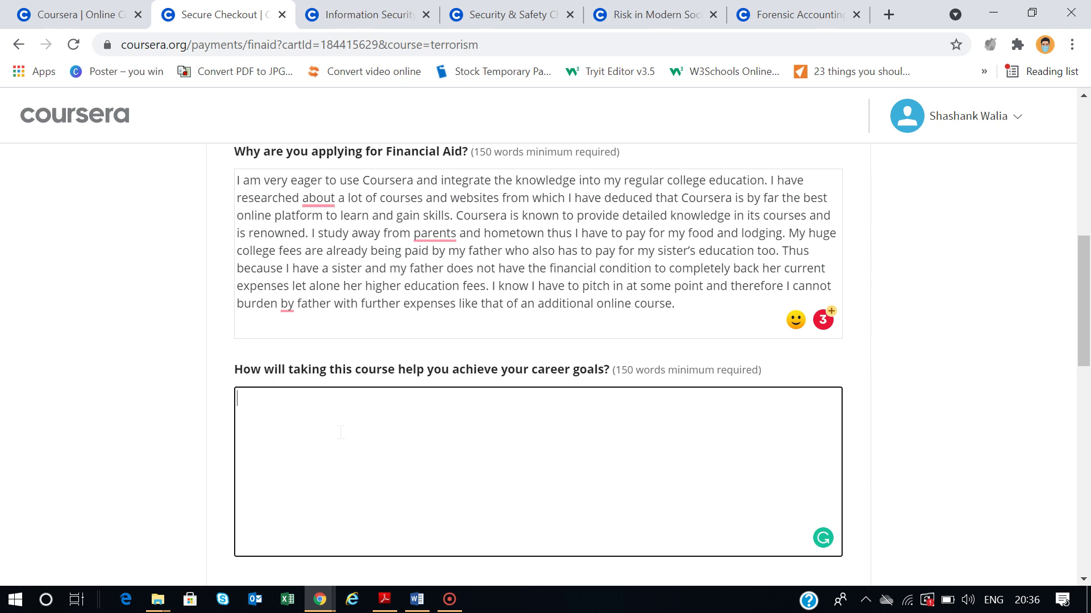
{"action": "key", "text": "alt+Tab"}
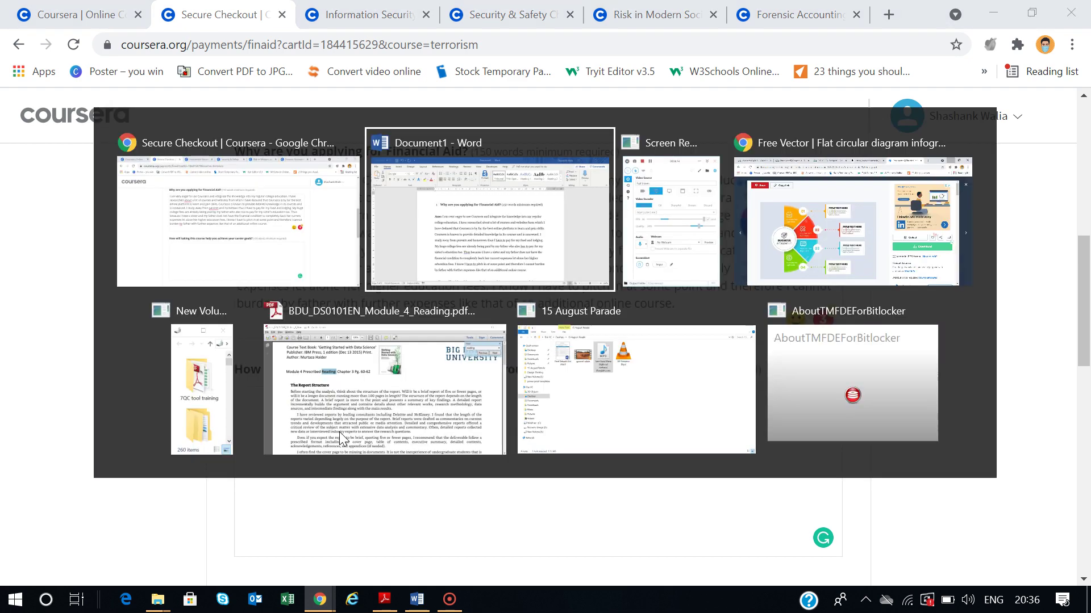
{"action": "key", "text": "alt+Tab"}
{"action": "left_click", "coordinate": [396, 272]}
{"action": "scroll", "coordinate": [460, 295], "scroll_direction": "down", "scroll_amount": 2}
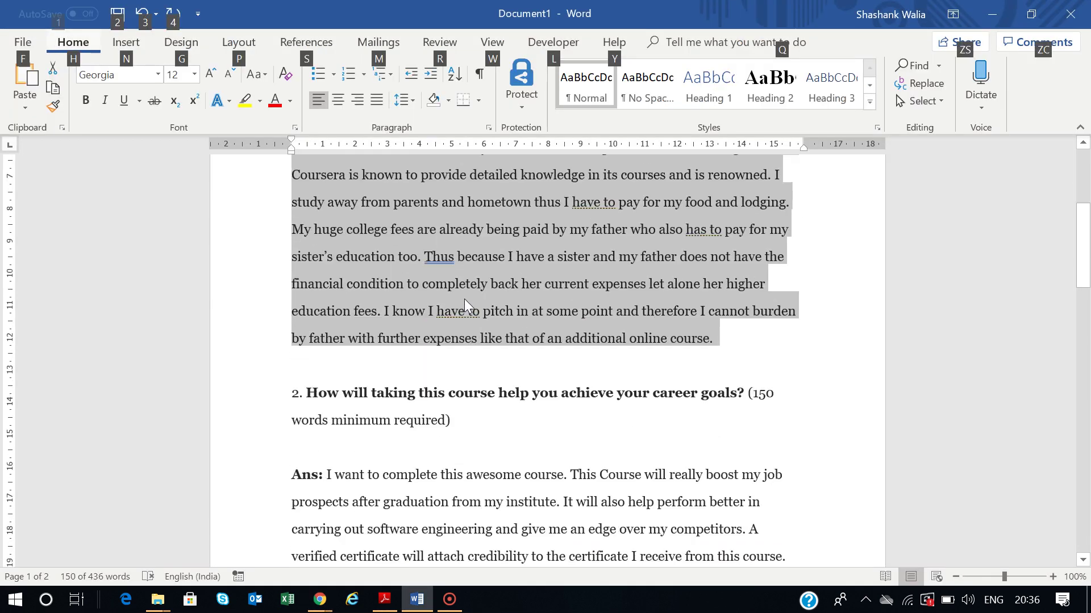
{"action": "scroll", "coordinate": [464, 300], "scroll_direction": "down", "scroll_amount": 1}
{"action": "scroll", "coordinate": [465, 300], "scroll_direction": "down", "scroll_amount": 1}
{"action": "scroll", "coordinate": [392, 375], "scroll_direction": "down", "scroll_amount": 1}
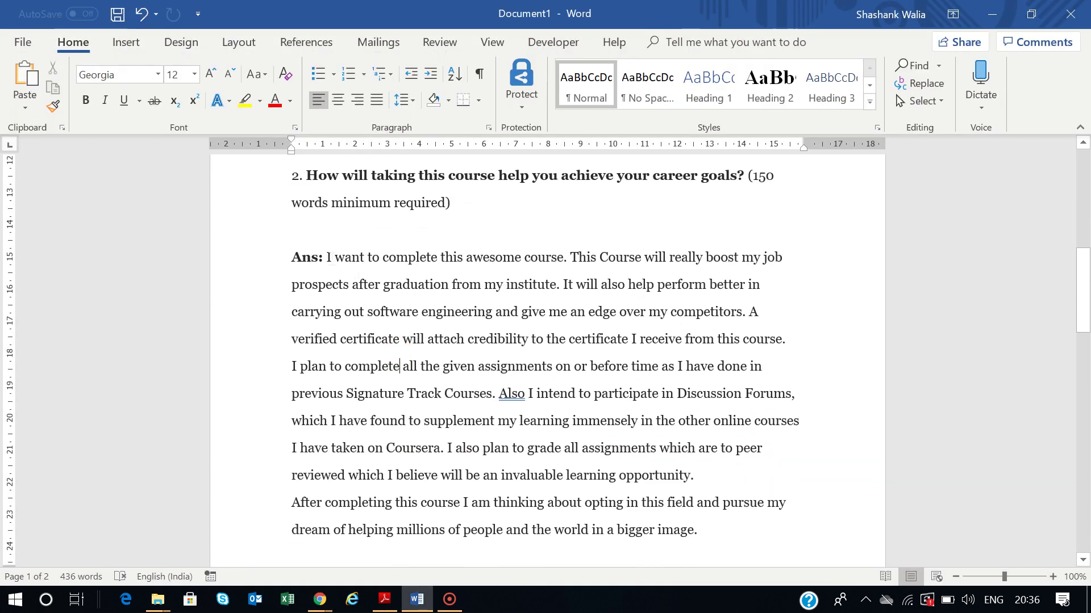
{"action": "left_click_drag", "start_coordinate": [326, 257], "coordinate": [778, 531]}
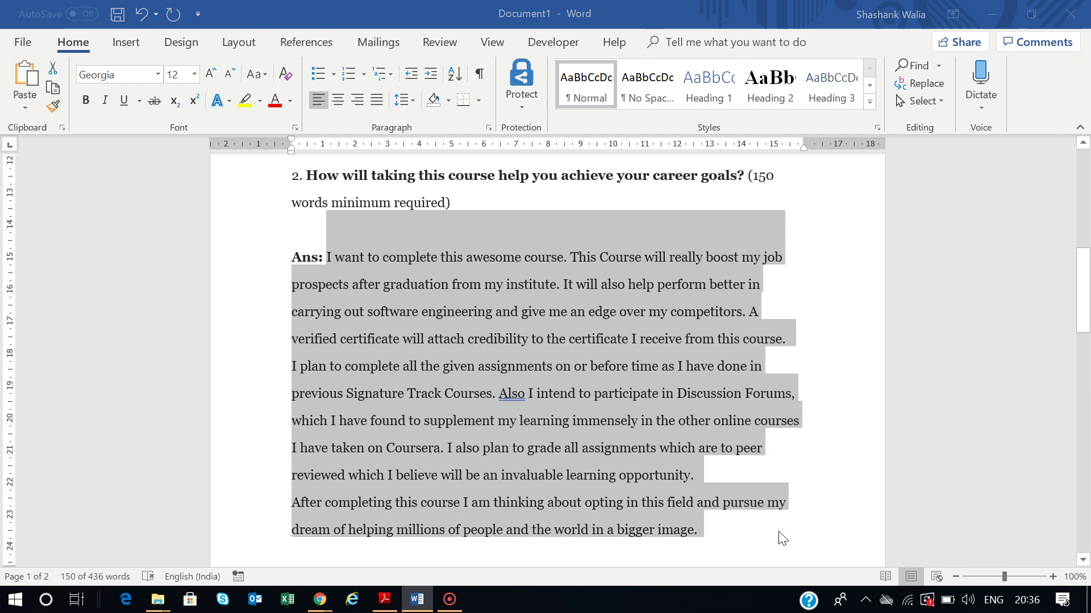
{"action": "key", "text": "alt+Tab"}
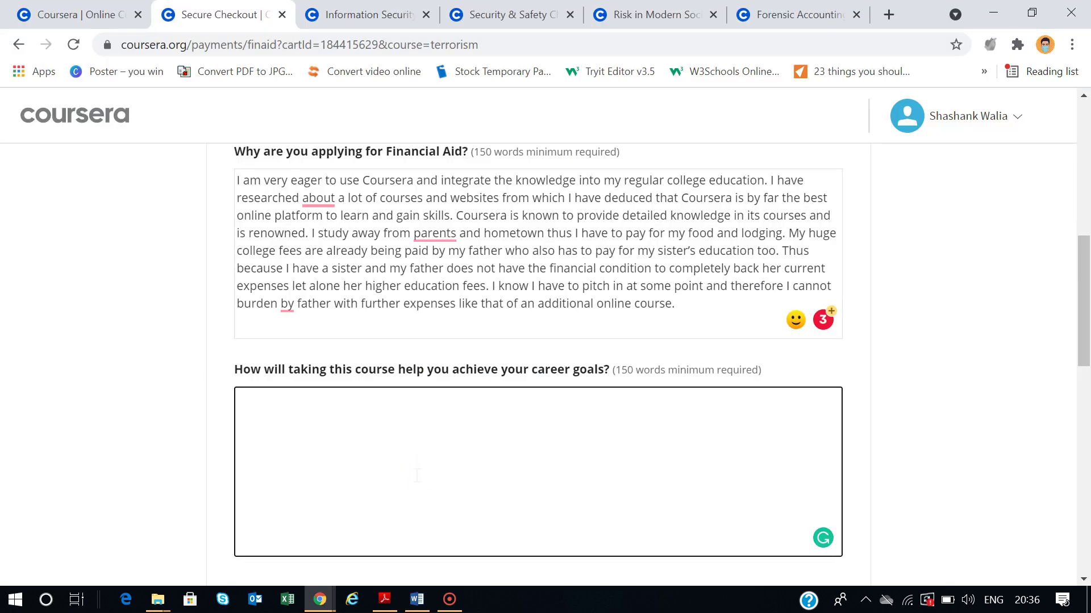
{"action": "key", "text": "ctrl+v"}
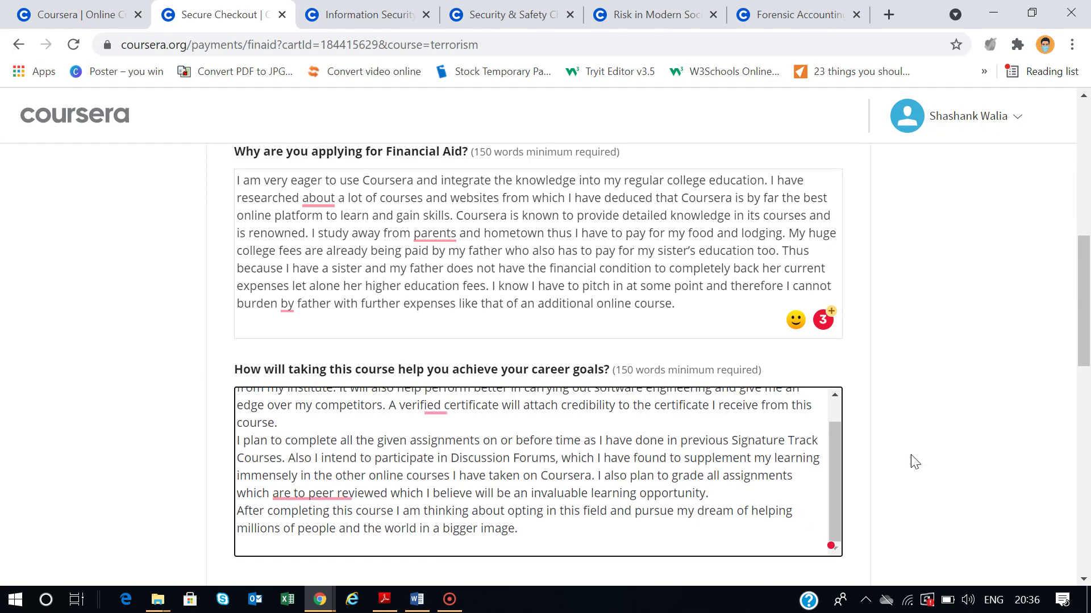
{"action": "scroll", "coordinate": [1008, 452], "scroll_direction": "down", "scroll_amount": 3}
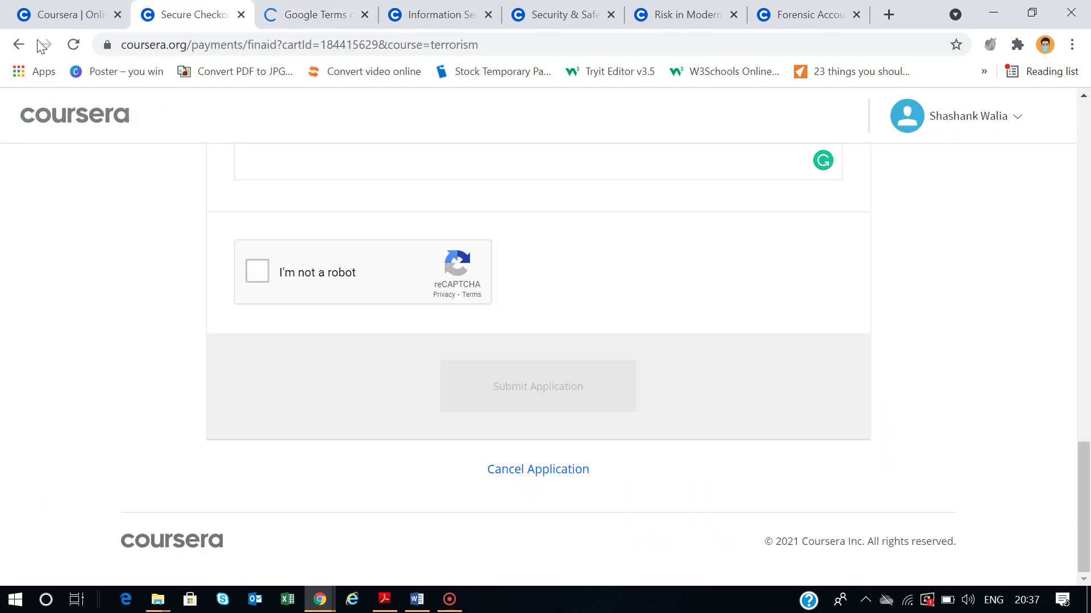
{"action": "scroll", "coordinate": [456, 287], "scroll_direction": "up", "scroll_amount": 4}
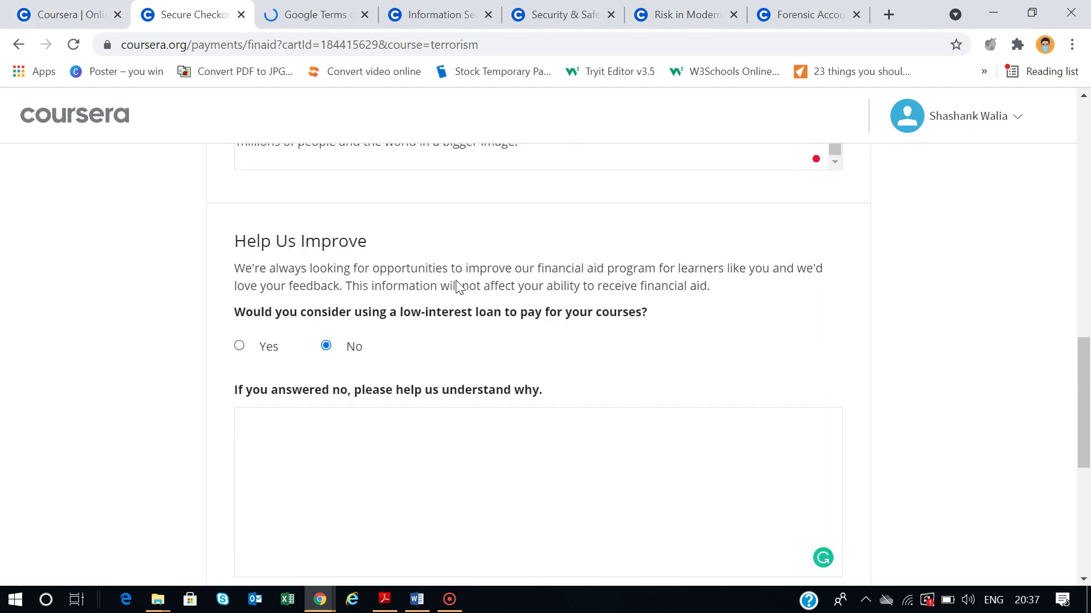
Close the stray Google Terms tab and paste the loan-refusal paragraph from Word into the form.
{"action": "left_click", "coordinate": [333, 431]}
{"action": "left_click", "coordinate": [365, 15]}
{"action": "key", "text": "alt+Tab"}
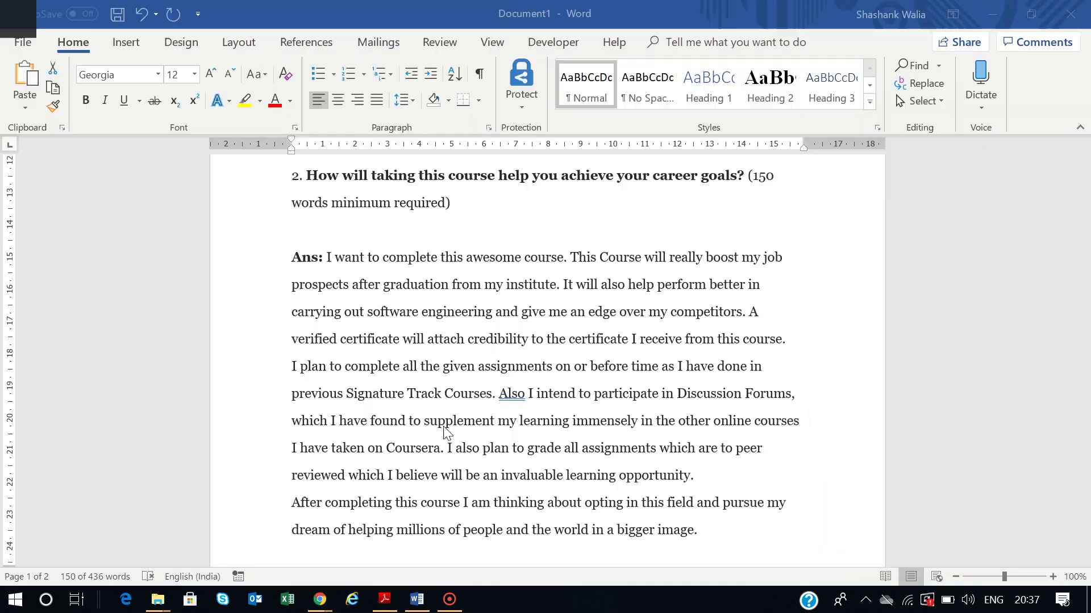
{"action": "triple_click", "coordinate": [445, 433]}
{"action": "scroll", "coordinate": [524, 372], "scroll_direction": "down", "scroll_amount": 5}
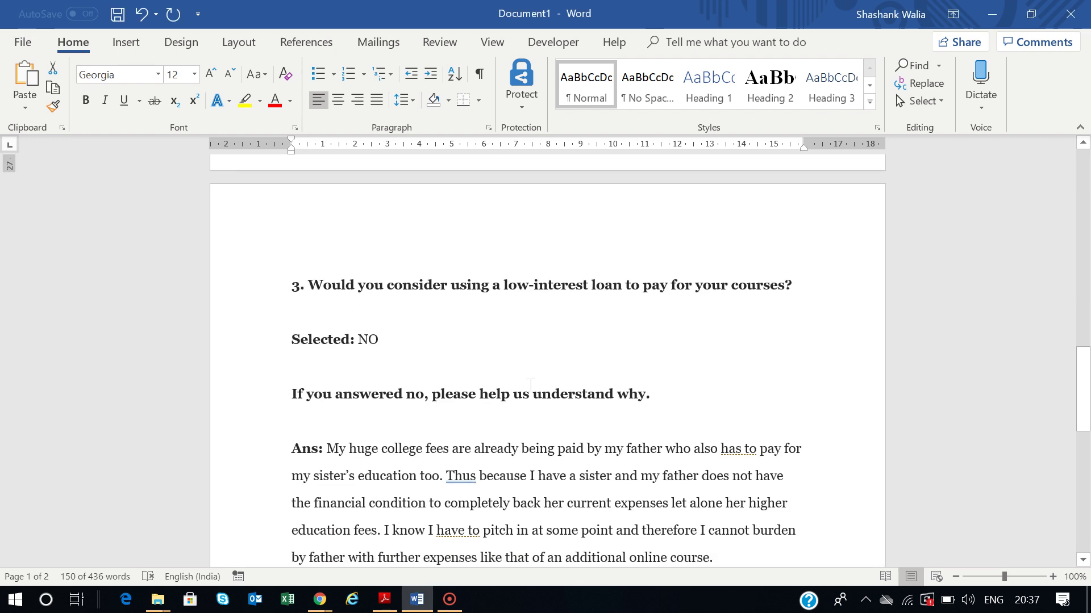
{"action": "scroll", "coordinate": [529, 383], "scroll_direction": "down", "scroll_amount": 3}
{"action": "scroll", "coordinate": [529, 381], "scroll_direction": "down", "scroll_amount": 1}
{"action": "mouse_move", "coordinate": [327, 308]}
{"action": "left_mouse_down"}
{"action": "mouse_move", "coordinate": [695, 387]}
{"action": "mouse_move", "coordinate": [715, 420]}
{"action": "left_mouse_up"}
{"action": "key", "text": "ctrl+c"}
{"action": "key", "text": "alt+Tab"}
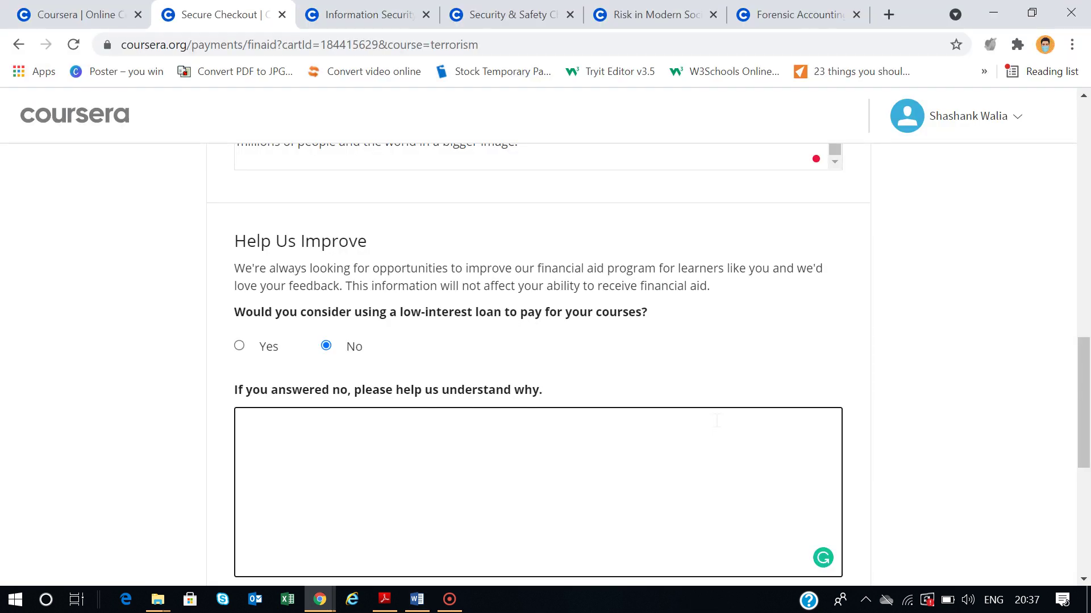
{"action": "left_click", "coordinate": [423, 429]}
{"action": "key", "text": "ctrl+v"}
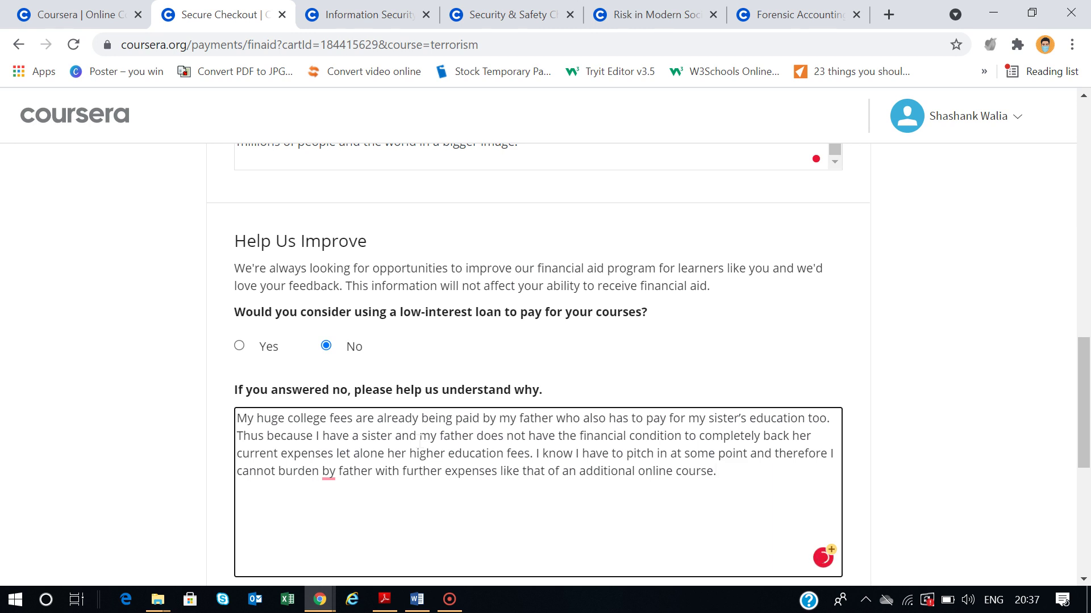
{"action": "scroll", "coordinate": [518, 412], "scroll_direction": "down", "scroll_amount": 3}
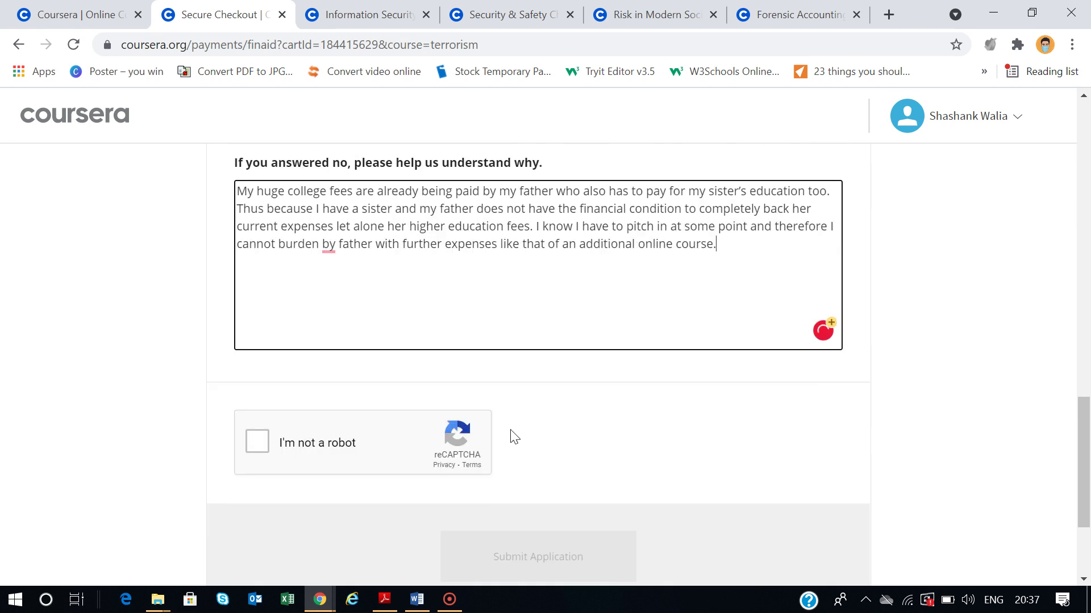
Tick the 'I'm not a robot' reCAPTCHA so the application is ready to submit.
{"action": "left_click", "coordinate": [256, 443]}
{"action": "scroll", "coordinate": [617, 476], "scroll_direction": "down", "scroll_amount": 2}
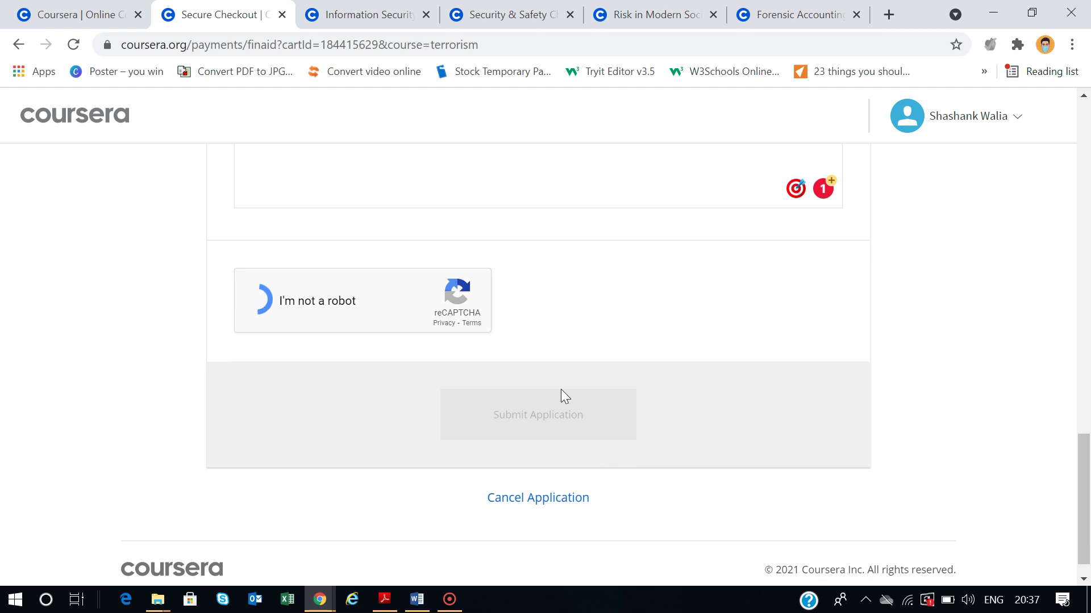
{"action": "left_click", "coordinate": [535, 429]}
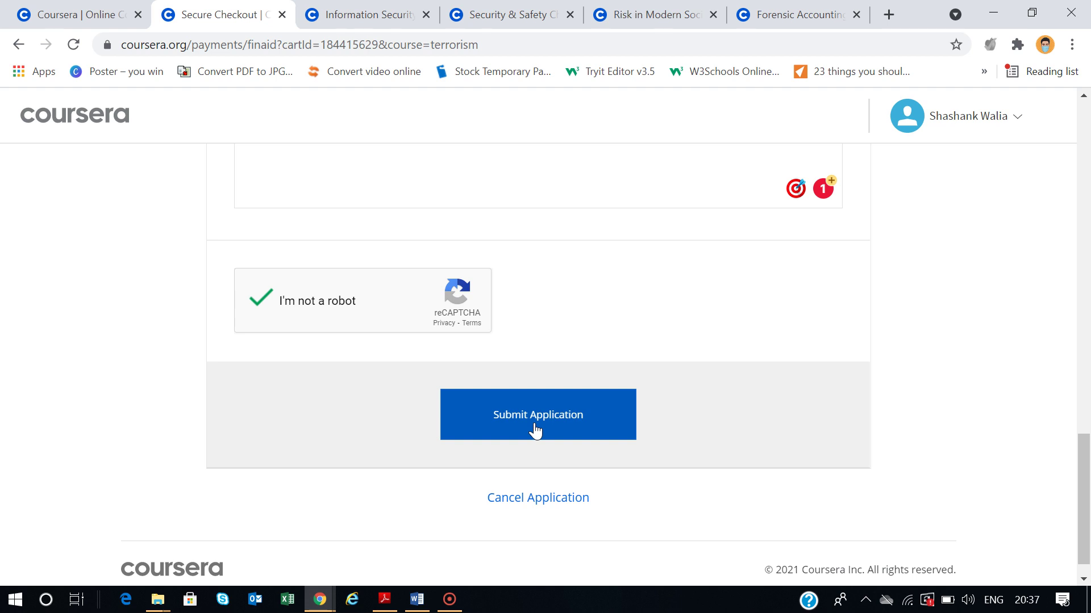
{"action": "scroll", "coordinate": [578, 380], "scroll_direction": "up", "scroll_amount": 3}
{"action": "scroll", "coordinate": [579, 381], "scroll_direction": "up", "scroll_amount": 3}
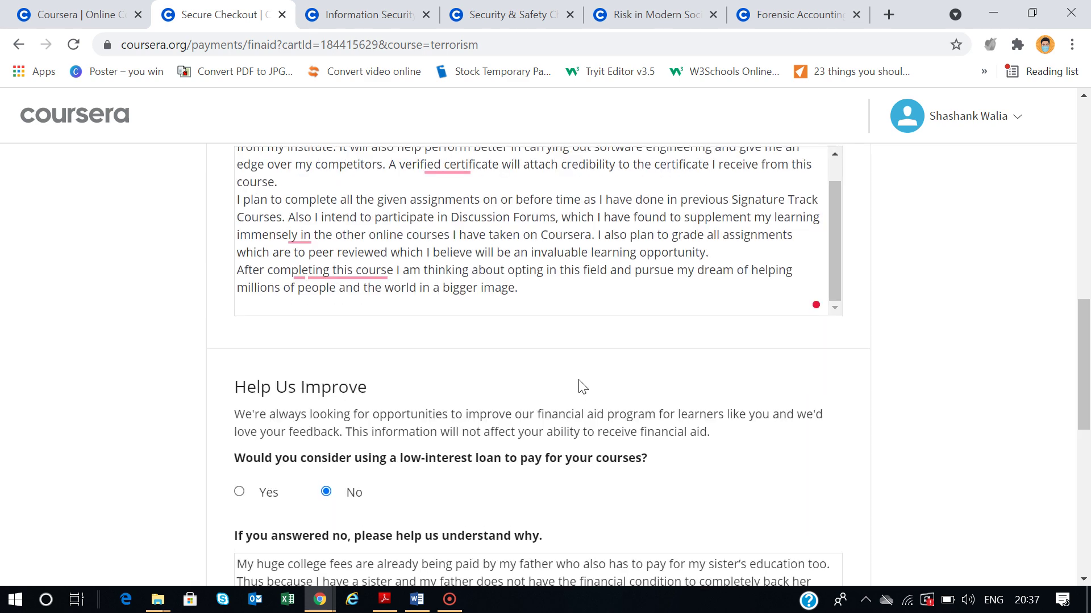
{"action": "scroll", "coordinate": [578, 381], "scroll_direction": "up", "scroll_amount": 3}
{"action": "scroll", "coordinate": [579, 381], "scroll_direction": "up", "scroll_amount": 3}
{"action": "scroll", "coordinate": [579, 380], "scroll_direction": "up", "scroll_amount": 2}
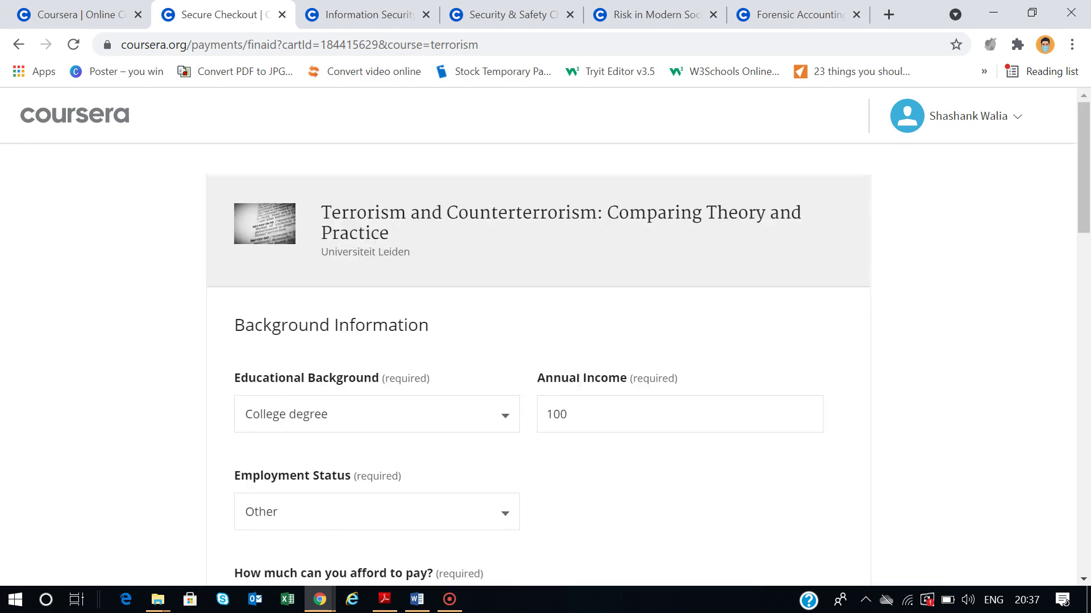
Switch to the Coursera home page showing the Welcome back greeting.
{"action": "left_click", "coordinate": [52, 16]}
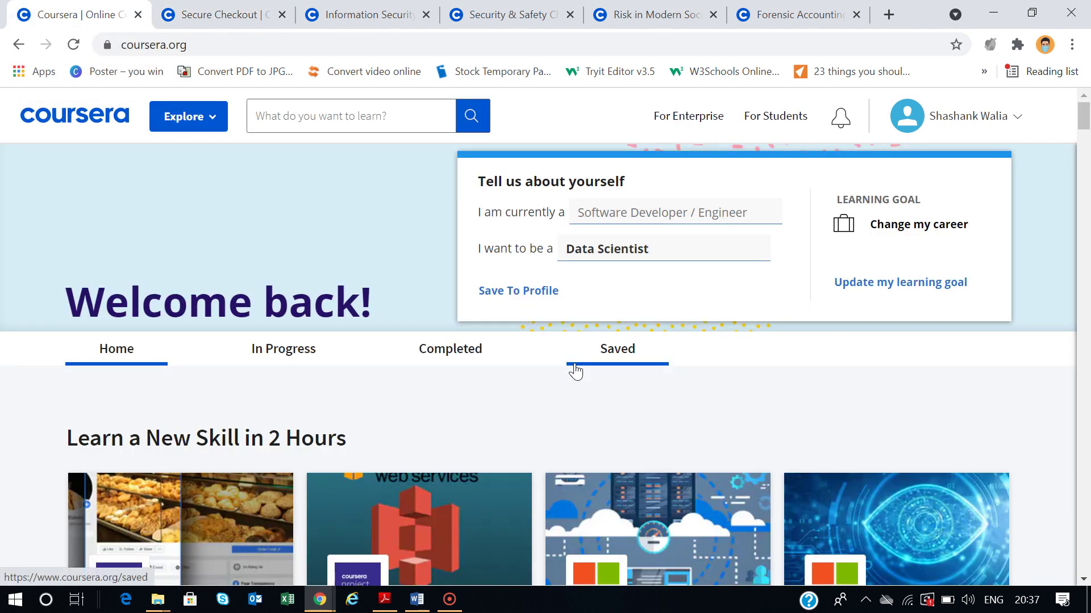